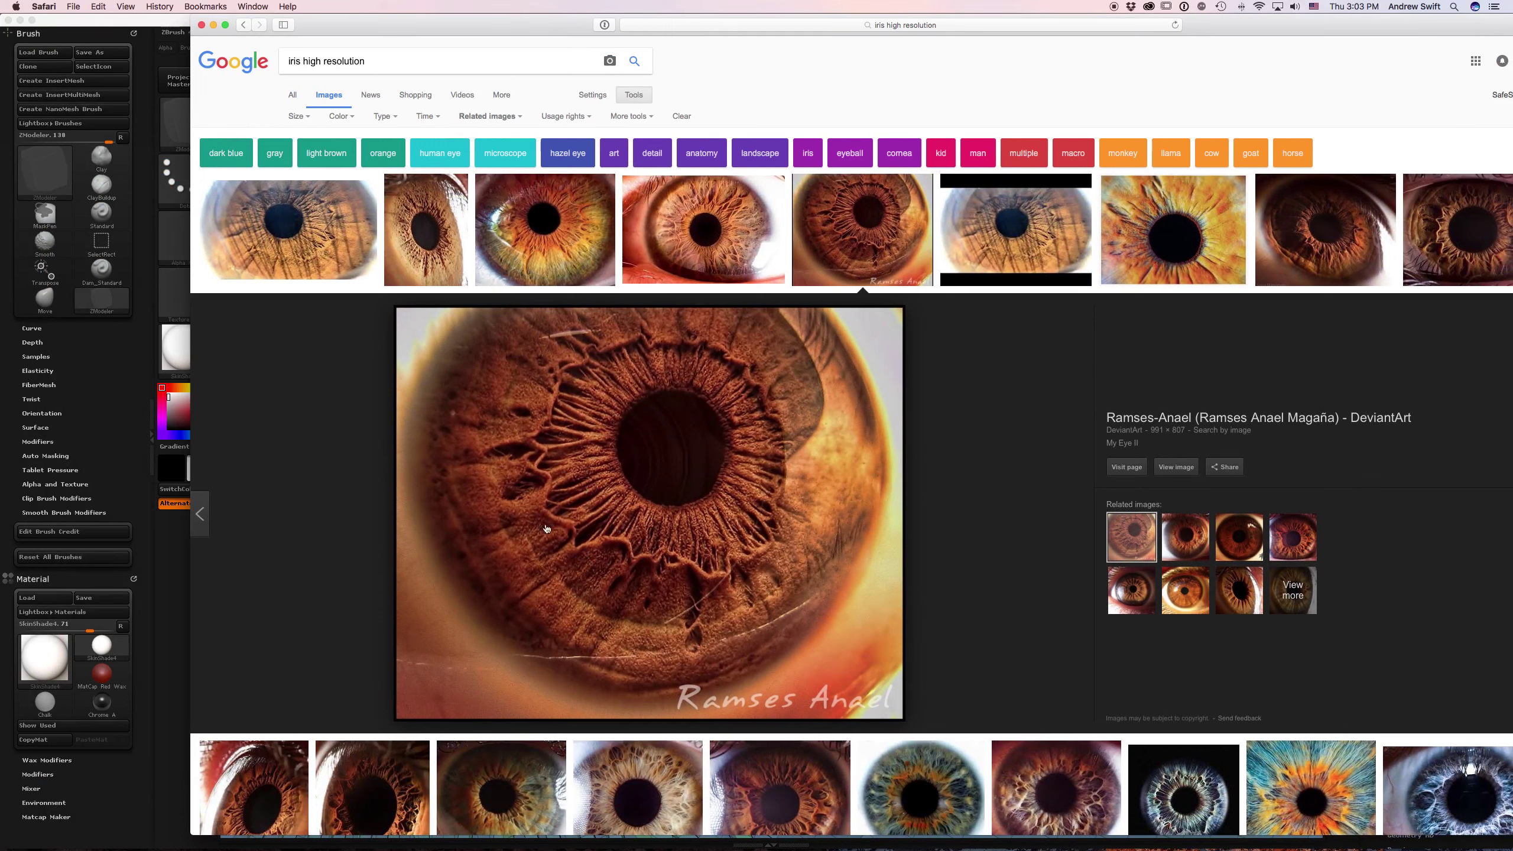
- Switch from the iris reference photo to ZBrush and examine the modelled fibres around the pupil with and without the wireframe
{"action": "left_click", "coordinate": [214, 26]}
{"action": "left_click", "coordinate": [537, 427]}
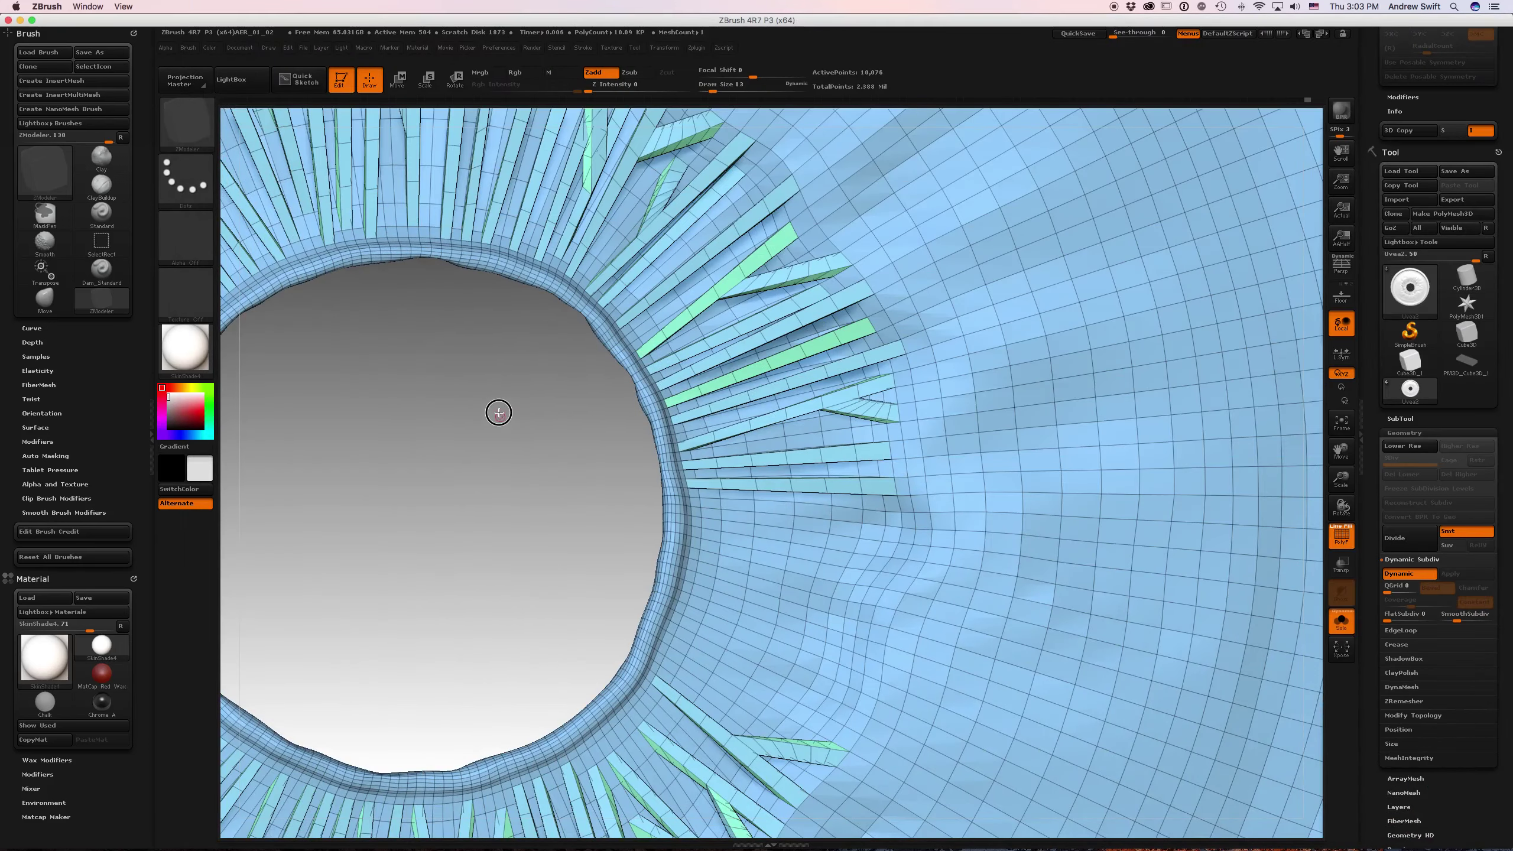
{"action": "mouse_move", "coordinate": [500, 409]}
{"action": "left_mouse_down"}
{"action": "mouse_move", "coordinate": [483, 358]}
{"action": "mouse_move", "coordinate": [453, 404]}
{"action": "mouse_move", "coordinate": [716, 577]}
{"action": "mouse_move", "coordinate": [733, 547]}
{"action": "mouse_move", "coordinate": [712, 574]}
{"action": "left_mouse_up"}
{"action": "key", "text": "shift+f"}
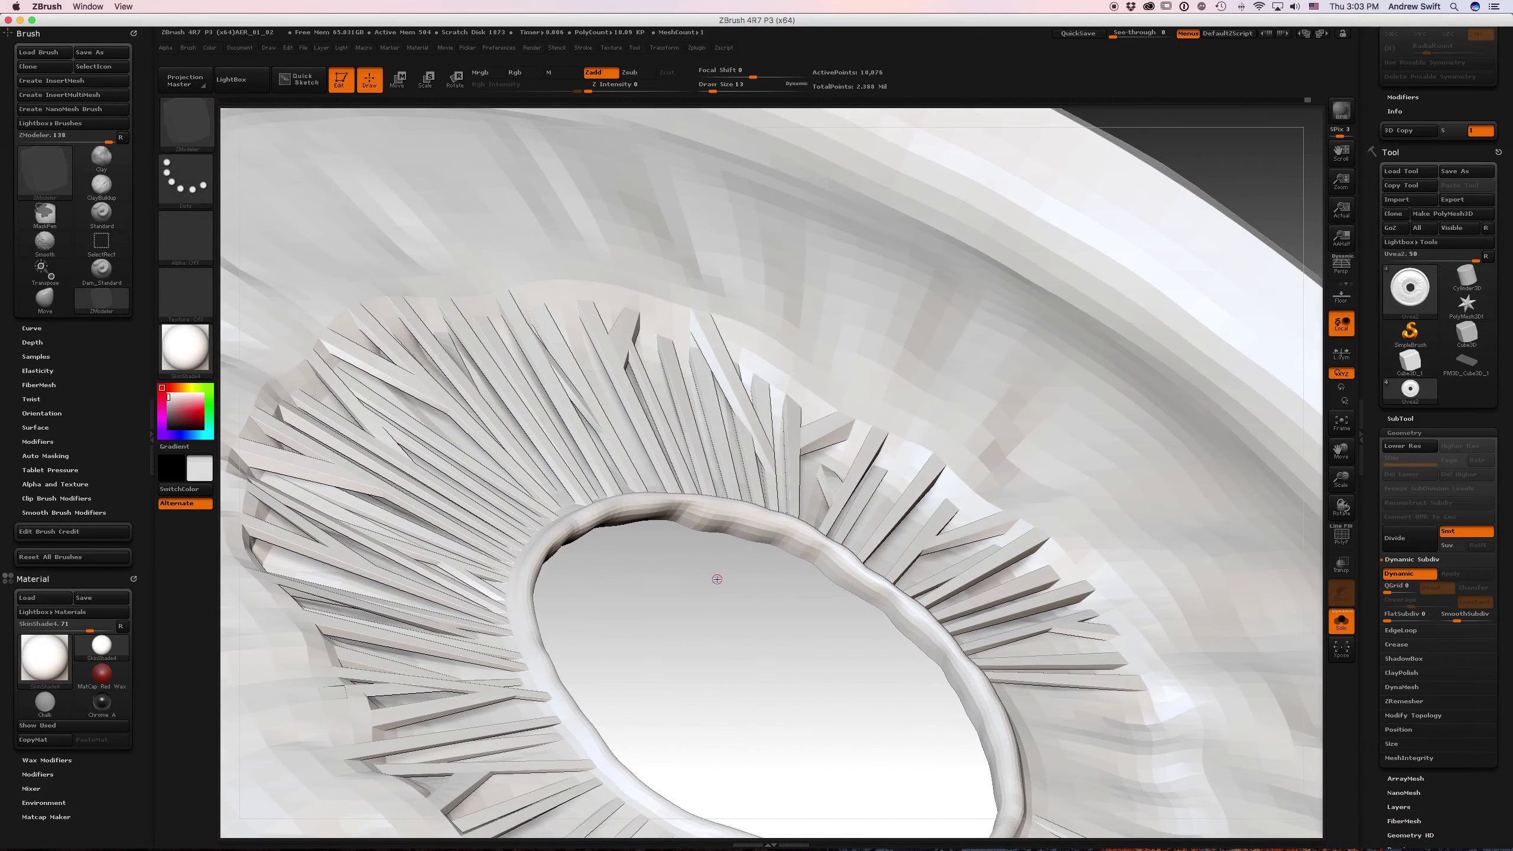
{"action": "key", "text": "shift"}
{"action": "key", "text": "shift+f"}
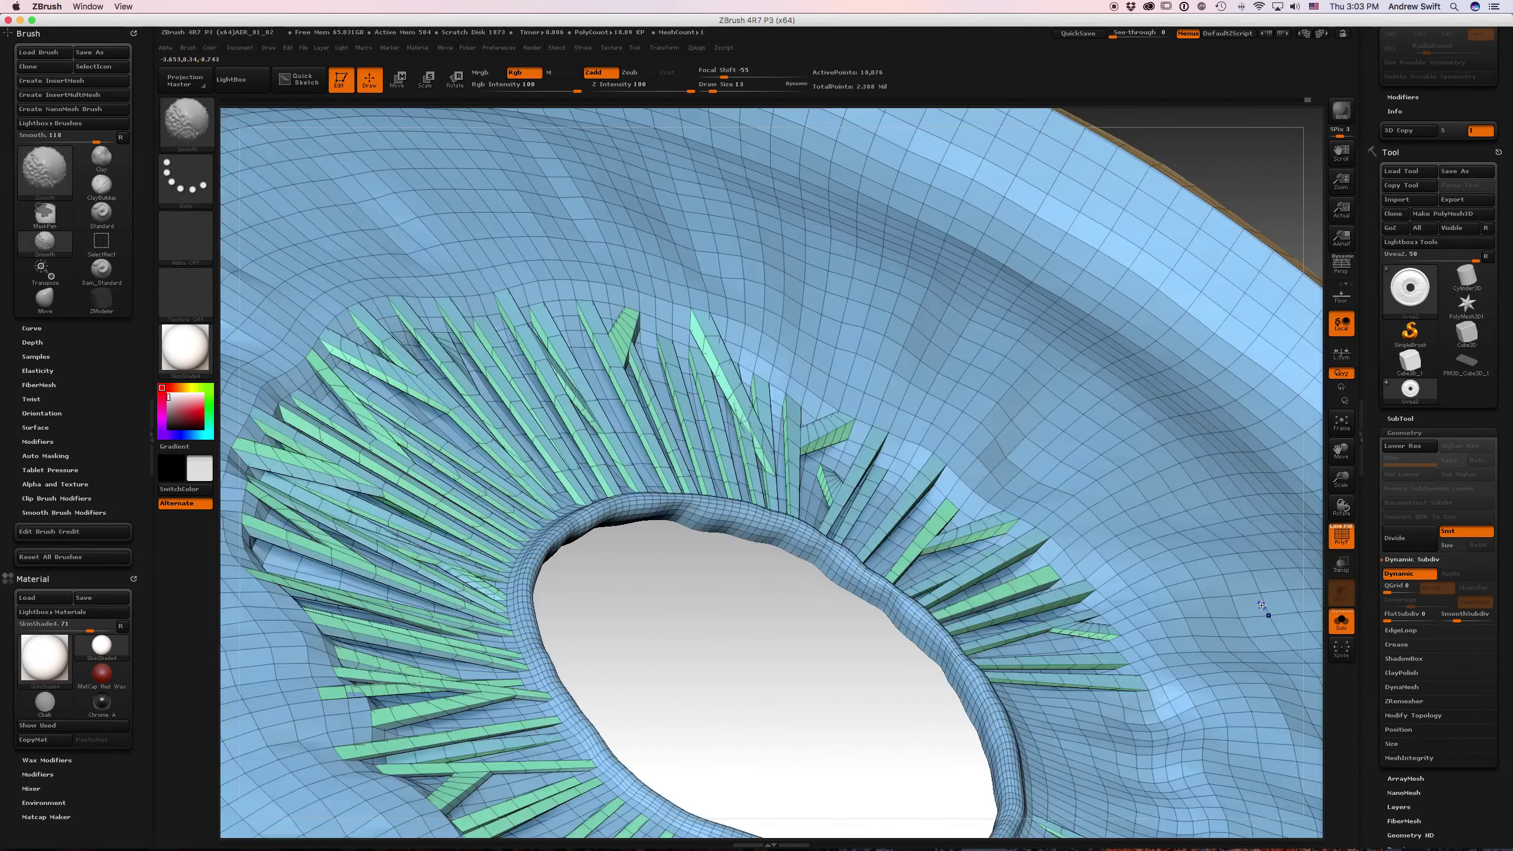
{"action": "mouse_move", "coordinate": [746, 593]}
{"action": "left_mouse_down"}
{"action": "mouse_move", "coordinate": [657, 614]}
{"action": "mouse_move", "coordinate": [673, 626]}
{"action": "left_mouse_up"}
{"action": "key", "text": "shift+f"}
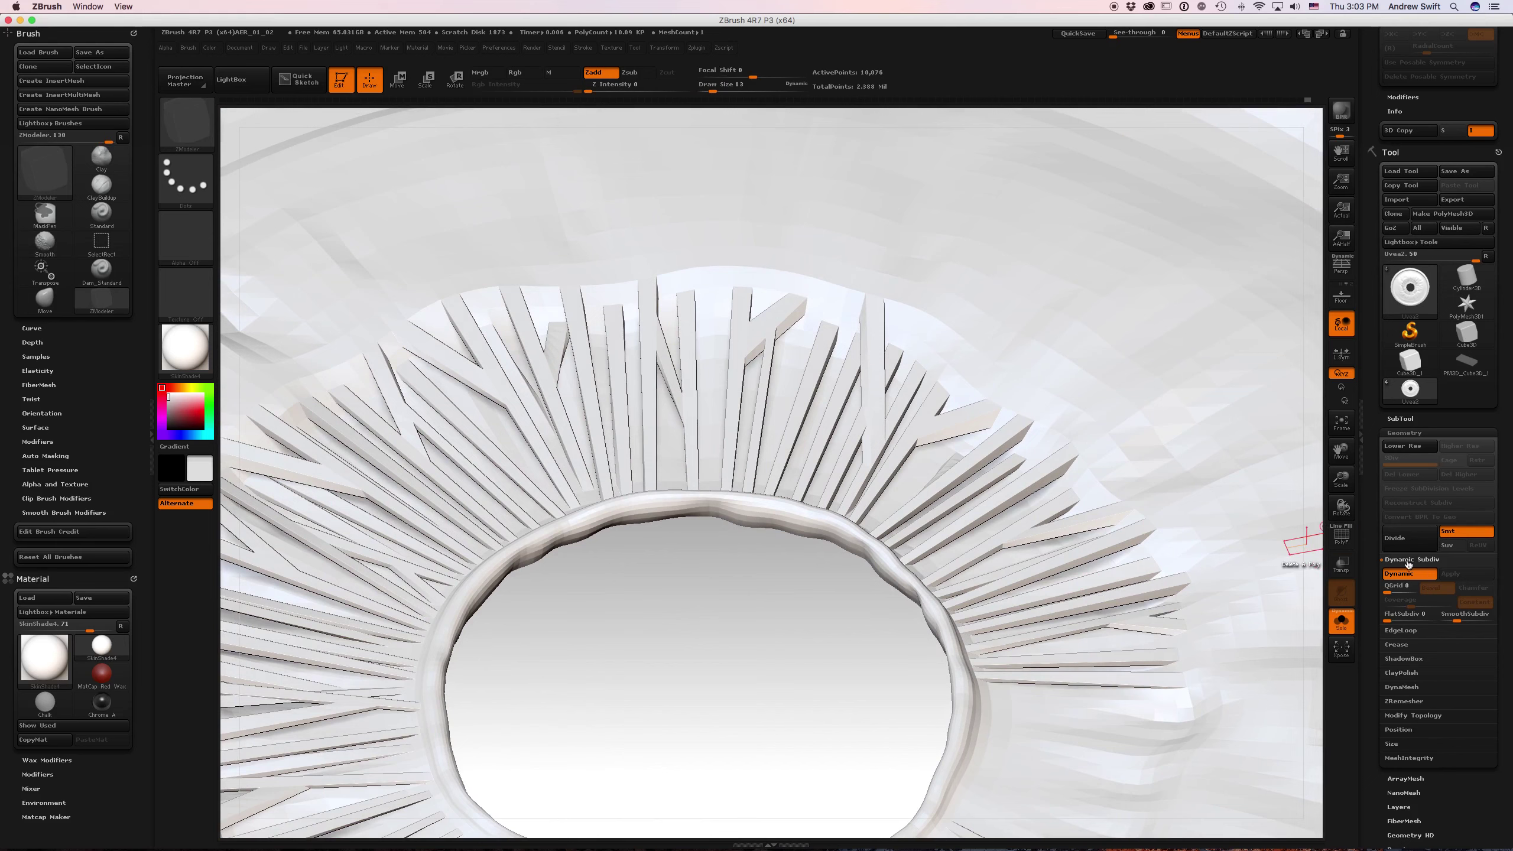
- Divide the iris mesh one subdivision level and compare its fibres with Dynamic Subdiv smoothing on and off
{"action": "key", "text": "shift+d"}
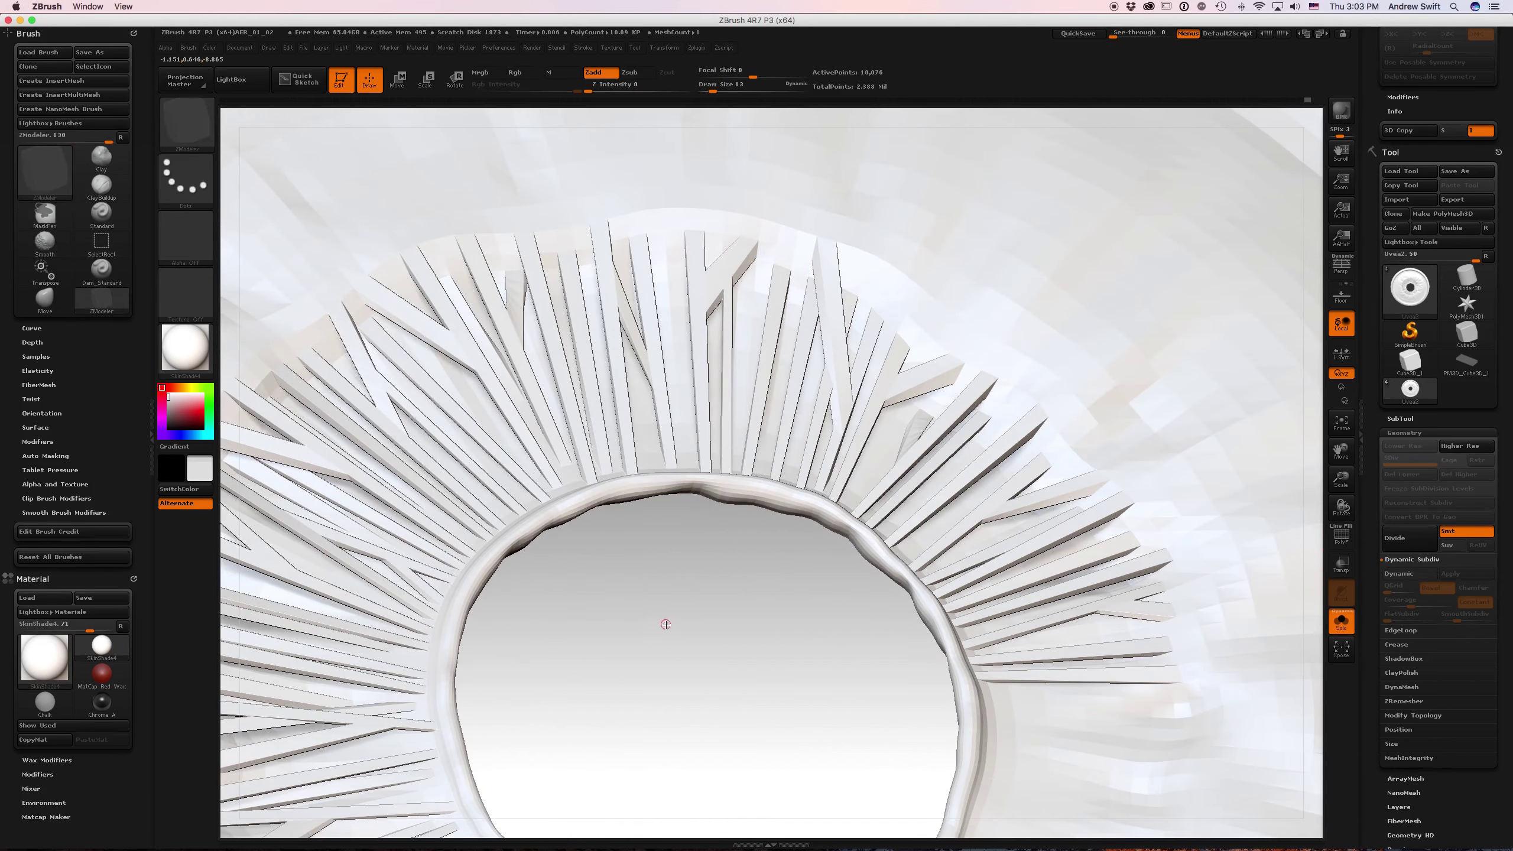
{"action": "key", "text": "shift+d"}
{"action": "key", "text": "ctrl+d"}
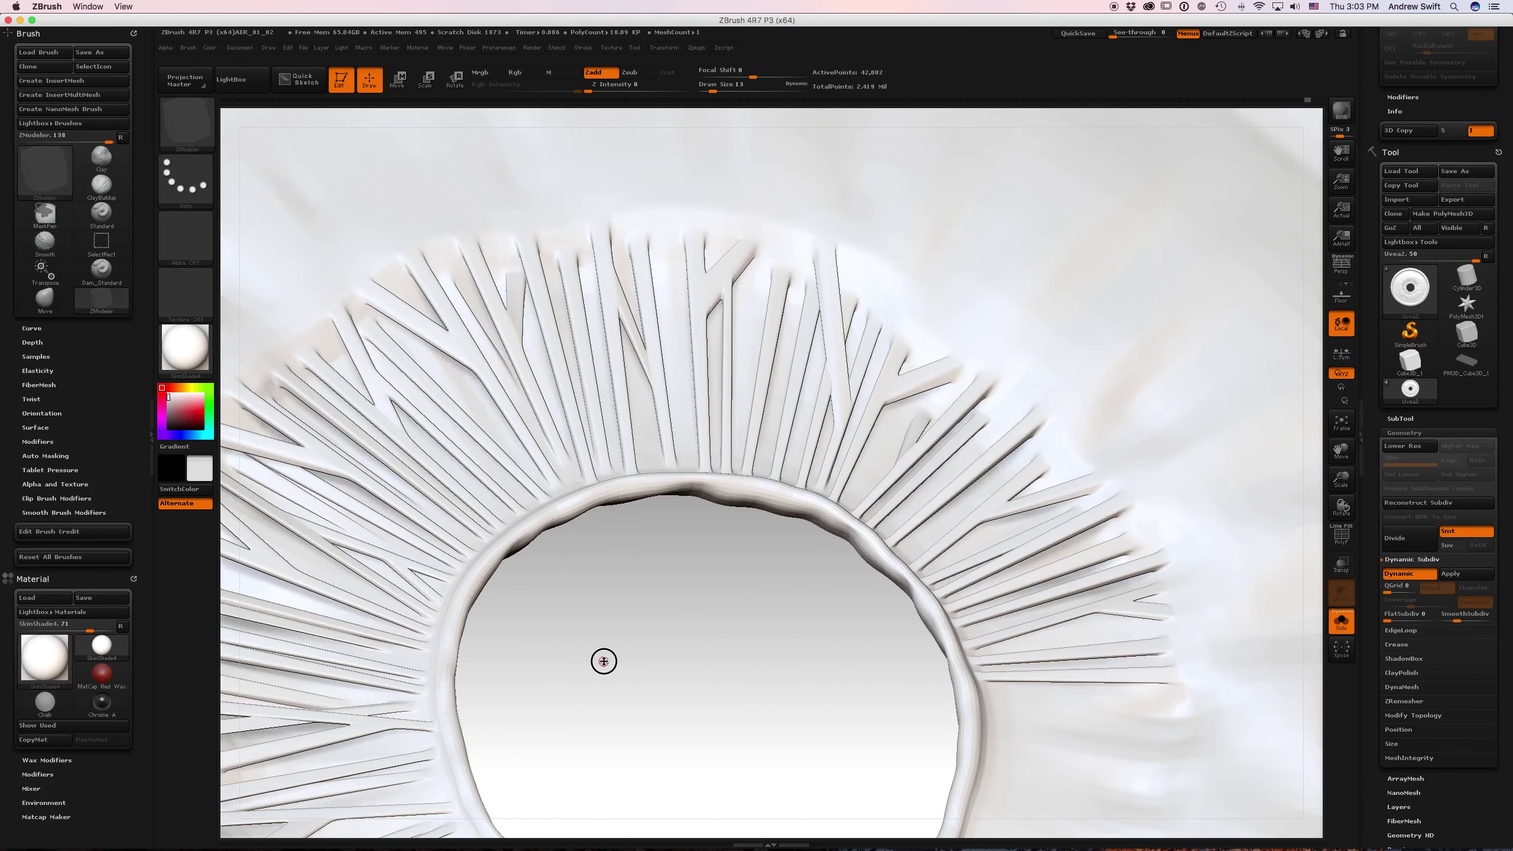
{"action": "left_click_drag", "start_coordinate": [604, 662], "coordinate": [627, 684]}
{"action": "key", "text": "shift"}
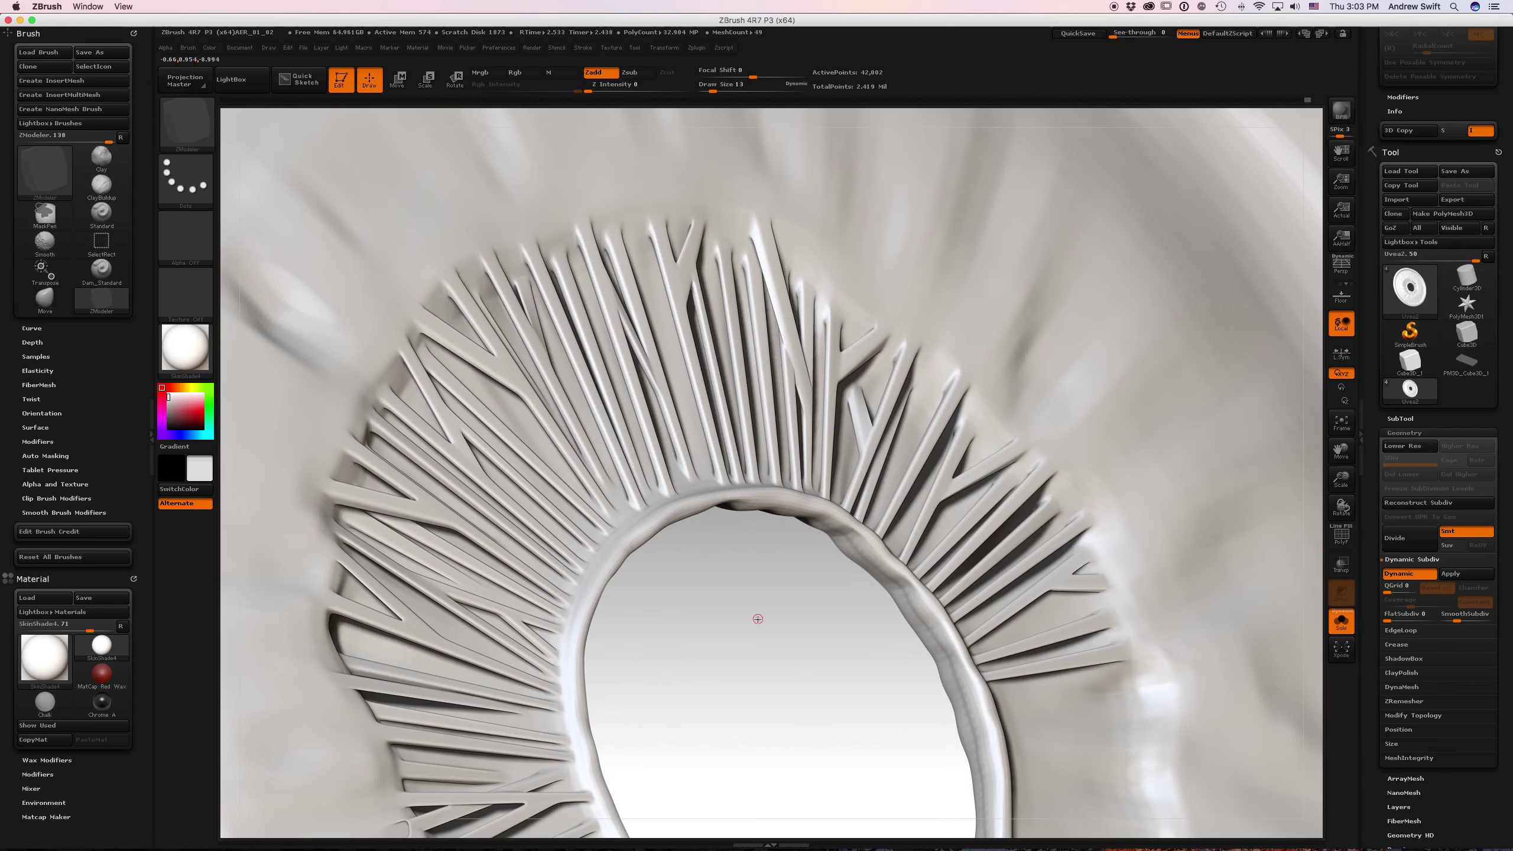
{"action": "left_click_drag", "start_coordinate": [770, 622], "coordinate": [690, 576]}
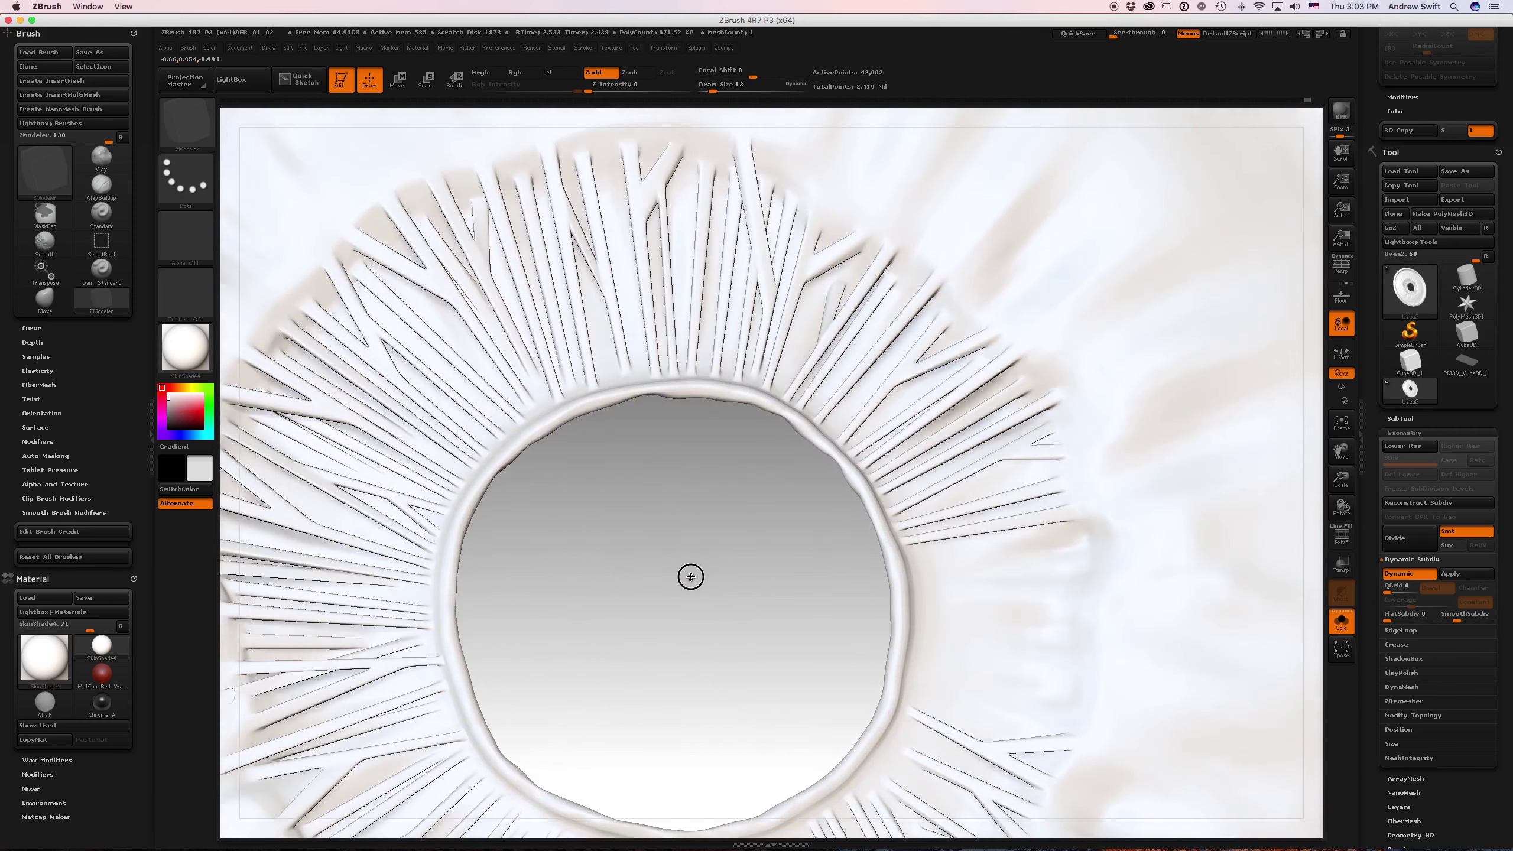
{"action": "key", "text": "shift+d"}
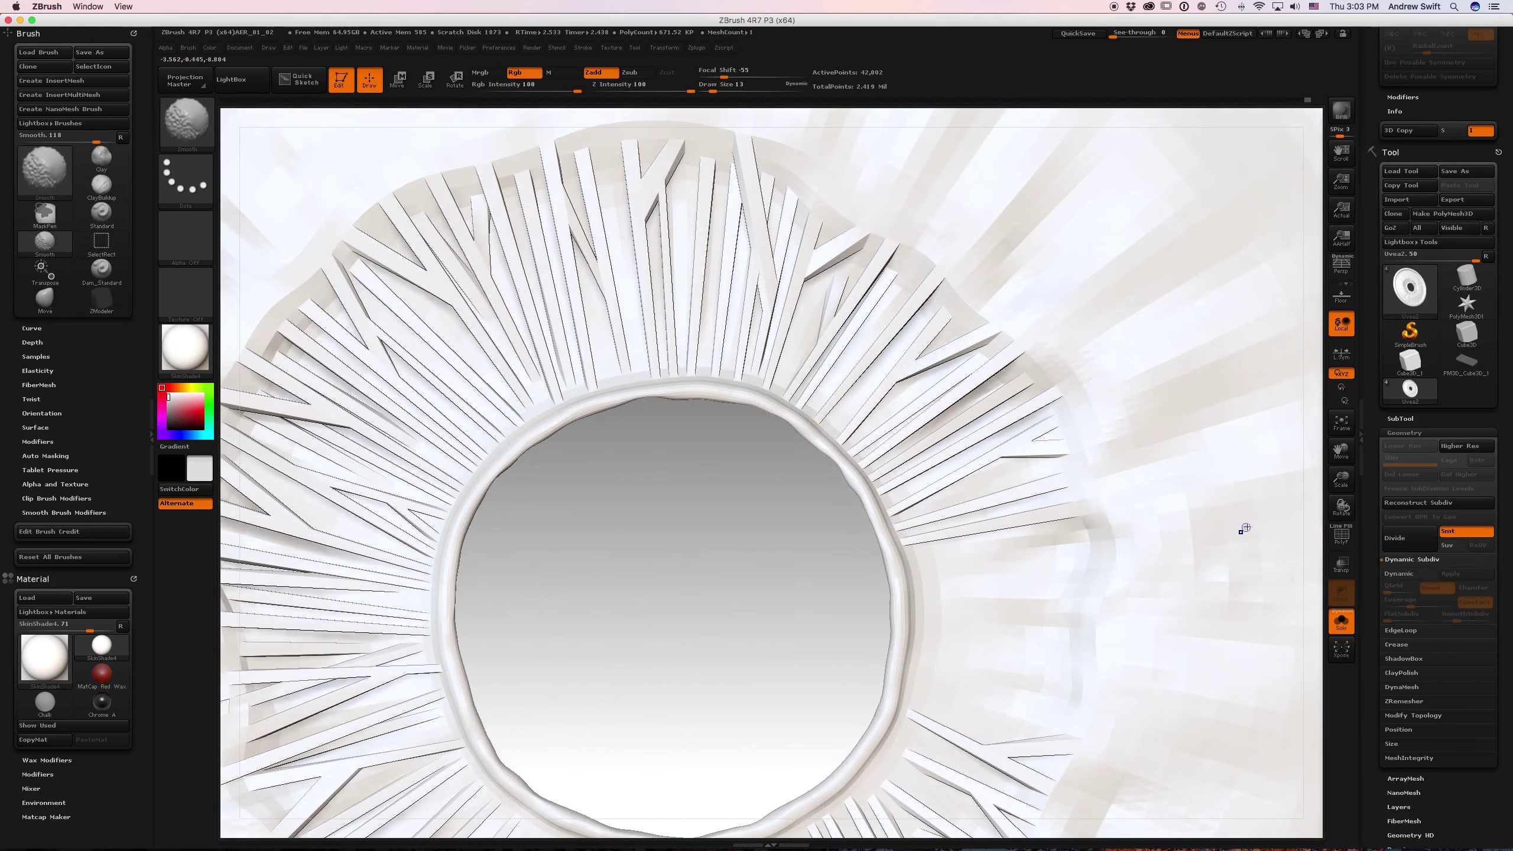
- Examine the divided mesh's polygon density around the pupil with the wireframe shown and the ZModeler brush active
{"action": "key", "text": "b"}
{"action": "key", "text": "z"}
{"action": "key", "text": "m"}
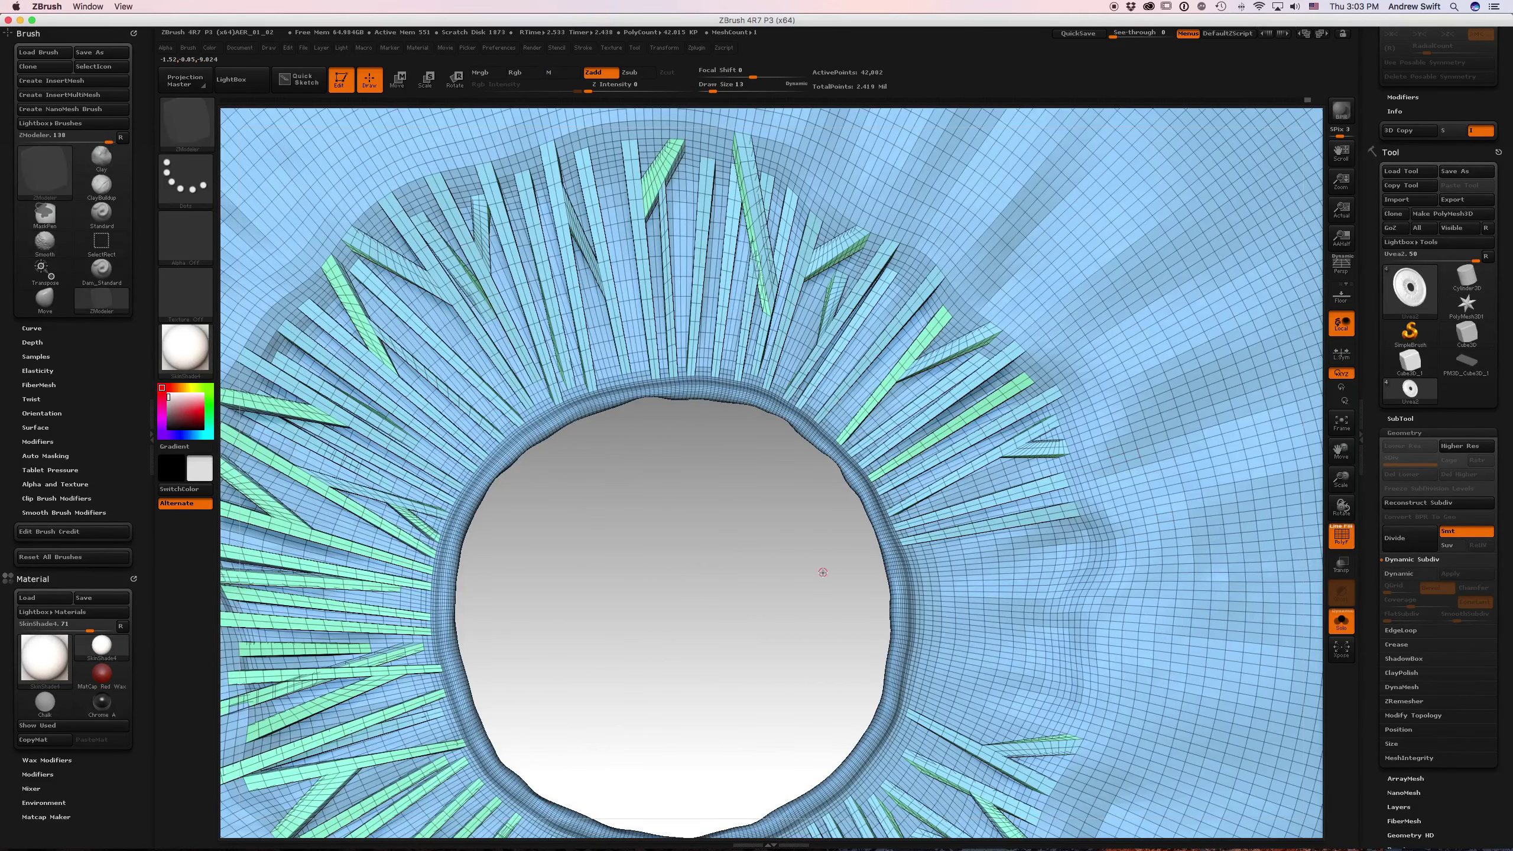
{"action": "left_click", "coordinate": [1410, 560]}
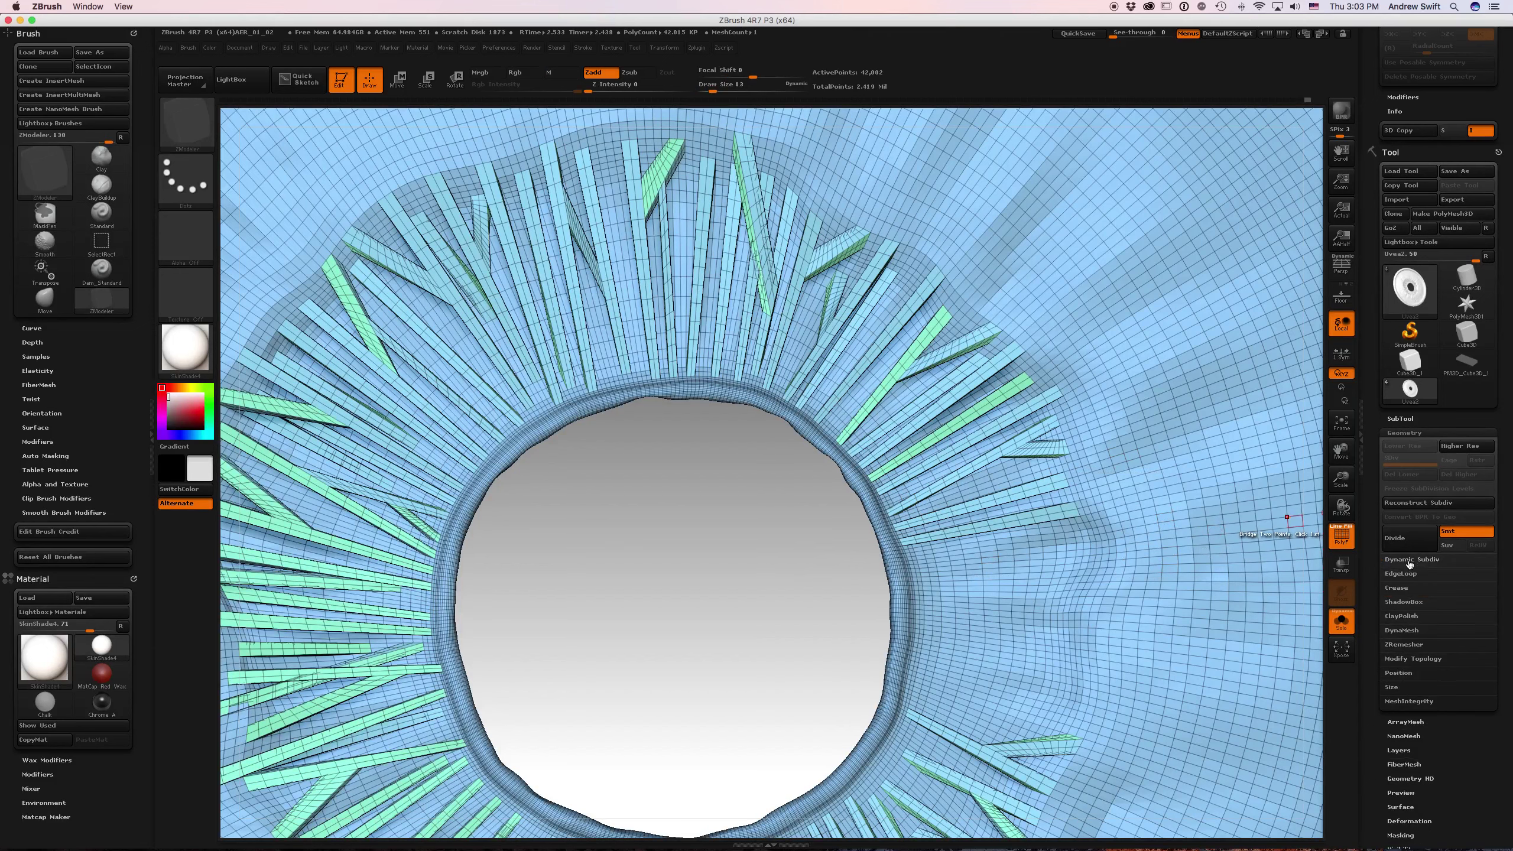
{"action": "left_click", "coordinate": [1410, 561]}
{"action": "mouse_move", "coordinate": [567, 595]}
{"action": "left_mouse_down"}
{"action": "mouse_move", "coordinate": [595, 548]}
{"action": "mouse_move", "coordinate": [625, 618]}
{"action": "mouse_move", "coordinate": [581, 598]}
{"action": "mouse_move", "coordinate": [619, 598]}
{"action": "left_mouse_up"}
{"action": "key", "text": "shift"}
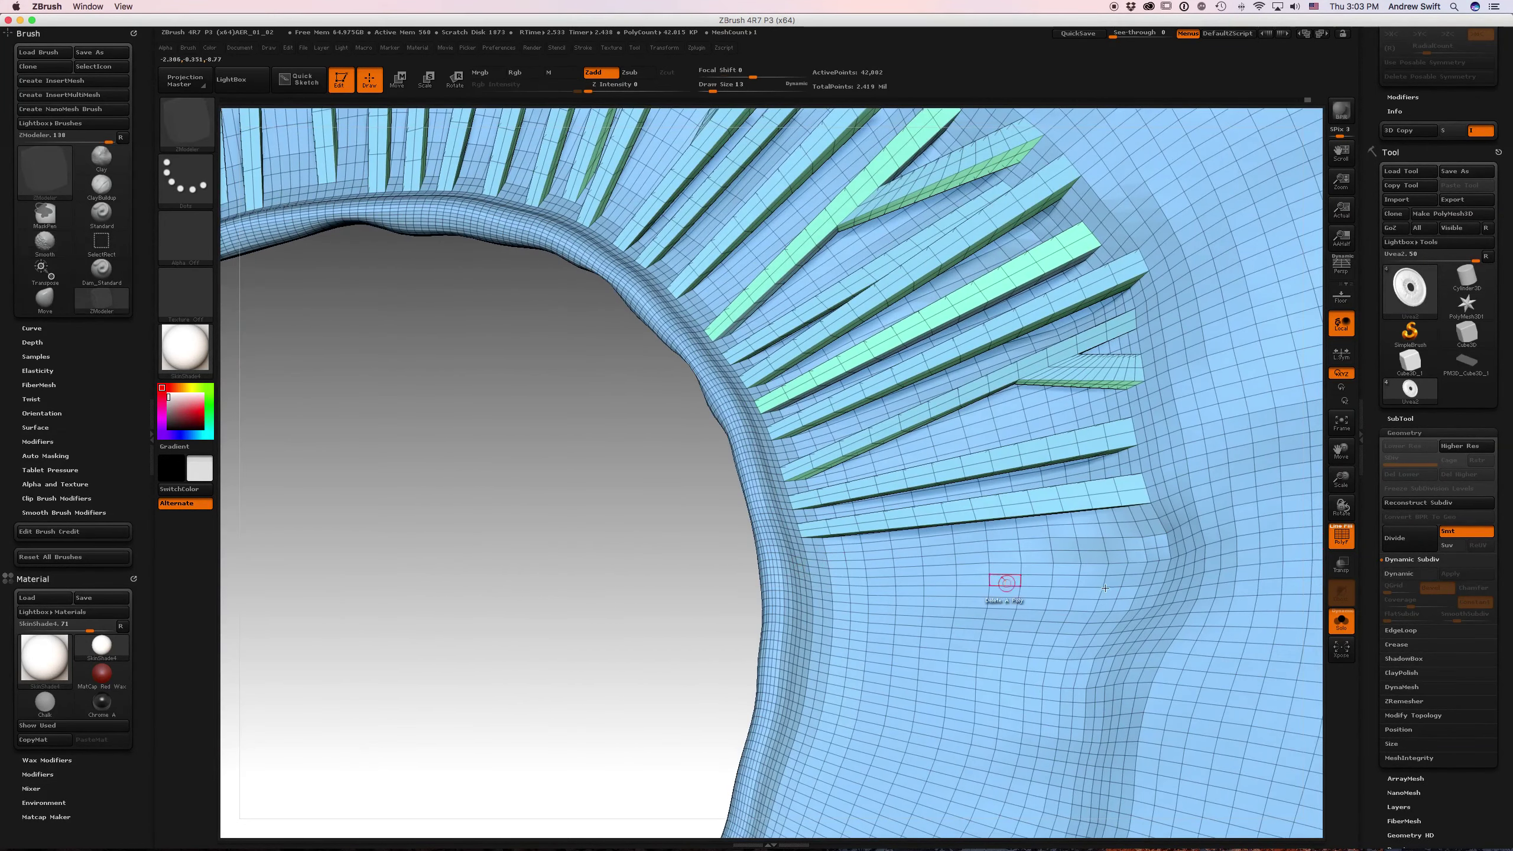
- Undo the mesh division and turn off Dynamic Subdiv so the iris shows its base polygons
{"action": "key", "text": "ctrl+z"}
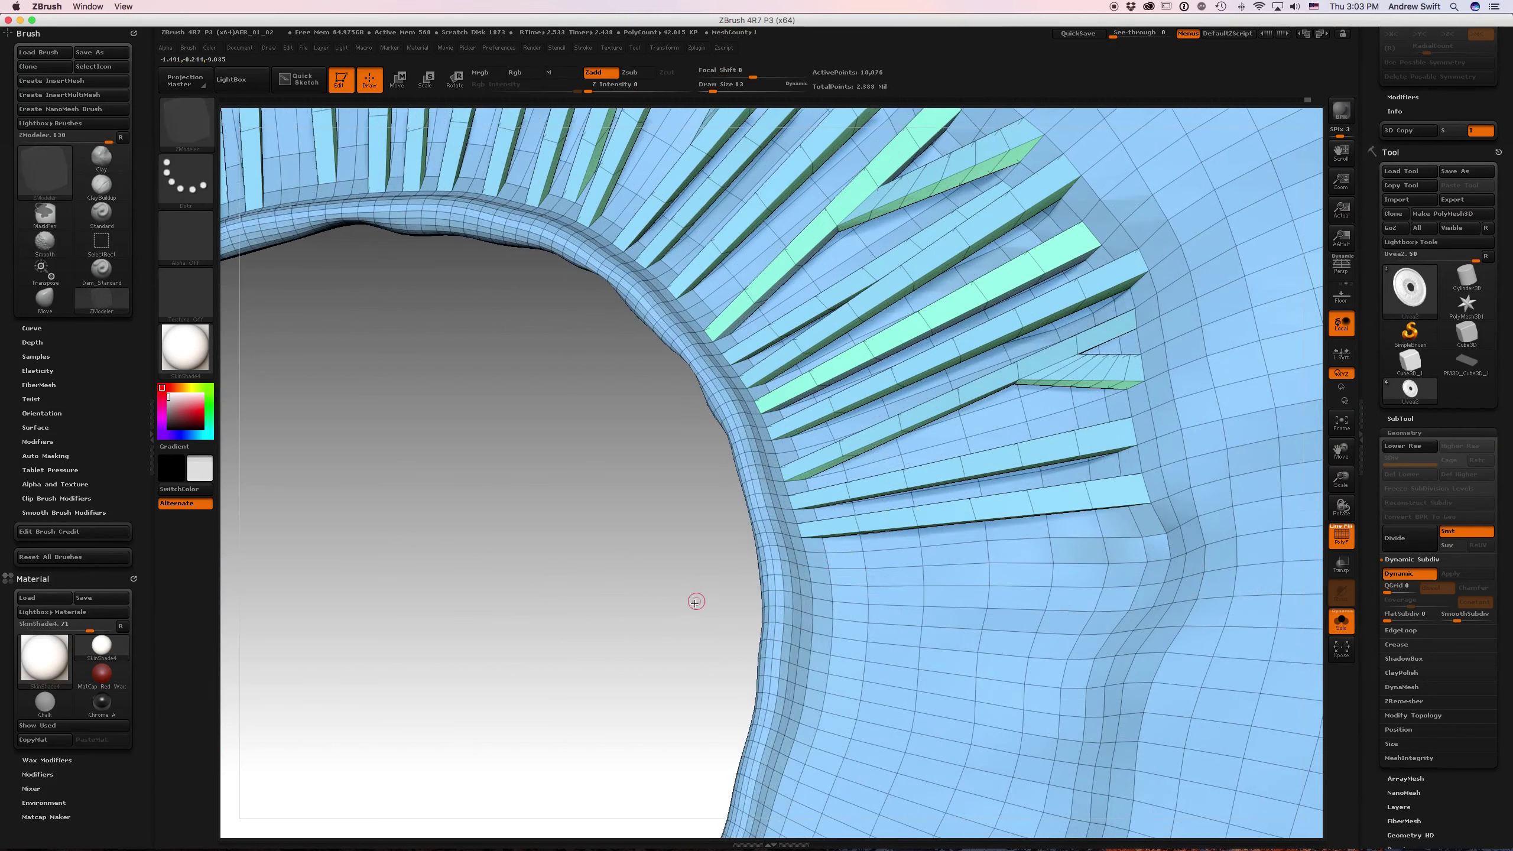
{"action": "left_click_drag", "start_coordinate": [666, 602], "coordinate": [1309, 624]}
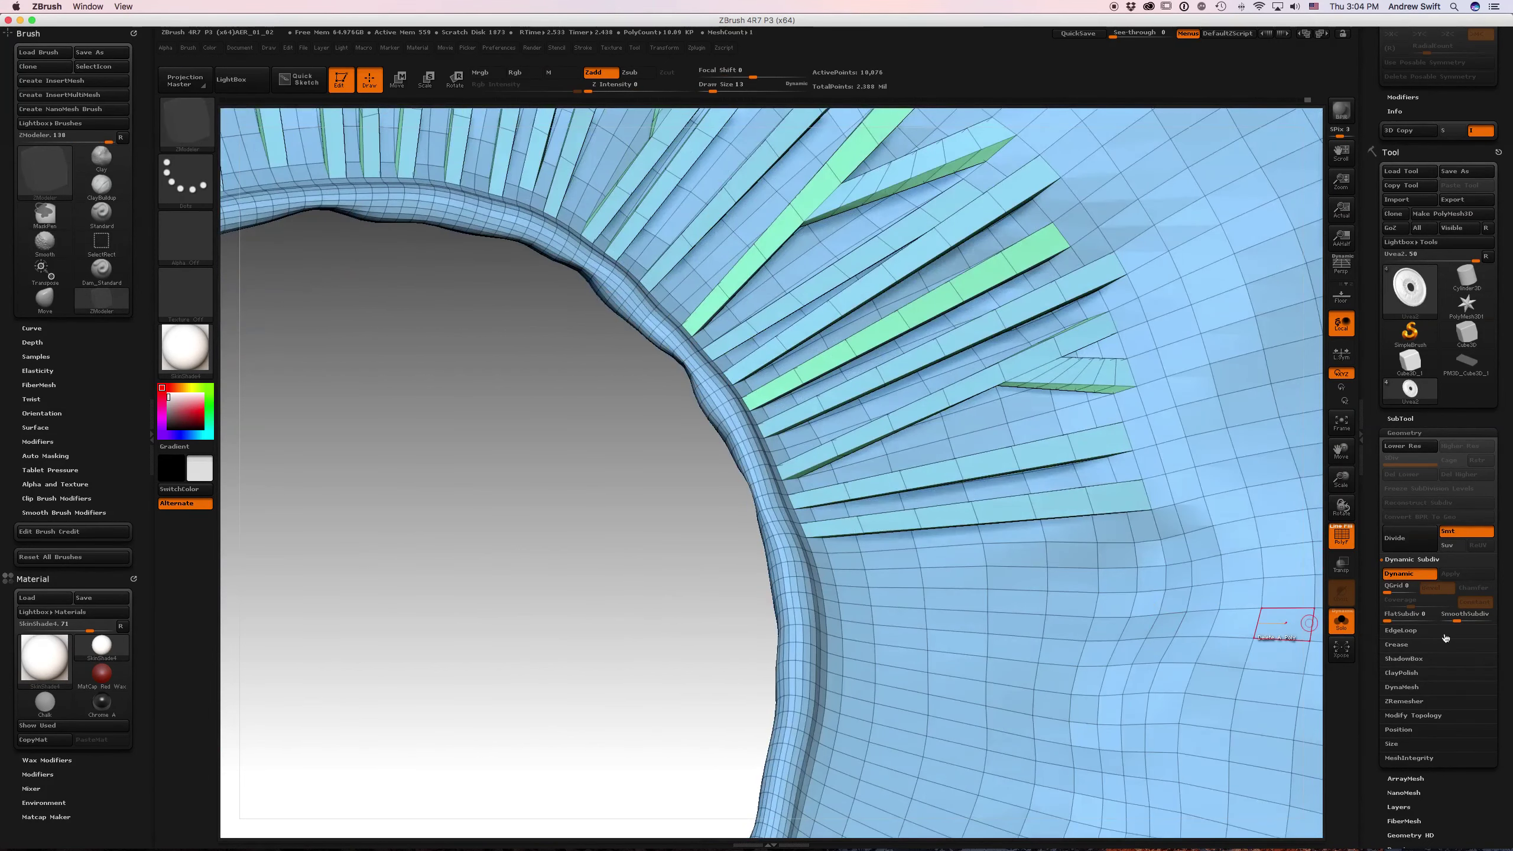
{"action": "left_click", "coordinate": [1411, 574]}
{"action": "left_click_drag", "start_coordinate": [578, 643], "coordinate": [615, 544]}
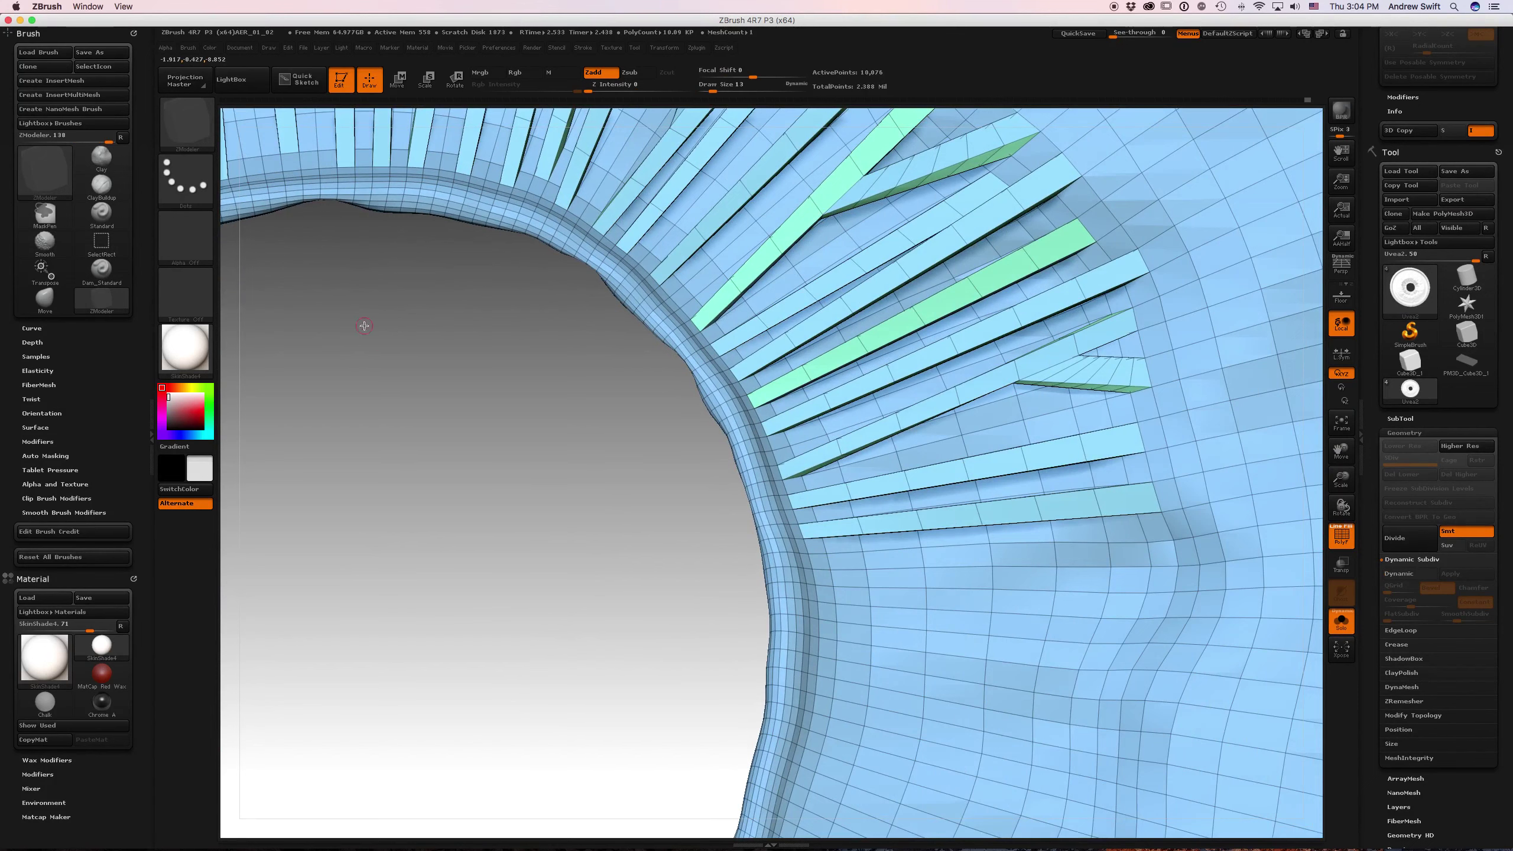
- Review the ZModeler polygon and edge actions on a fibre close to the pupil rim
{"action": "key", "text": "b"}
{"action": "key", "text": "space"}
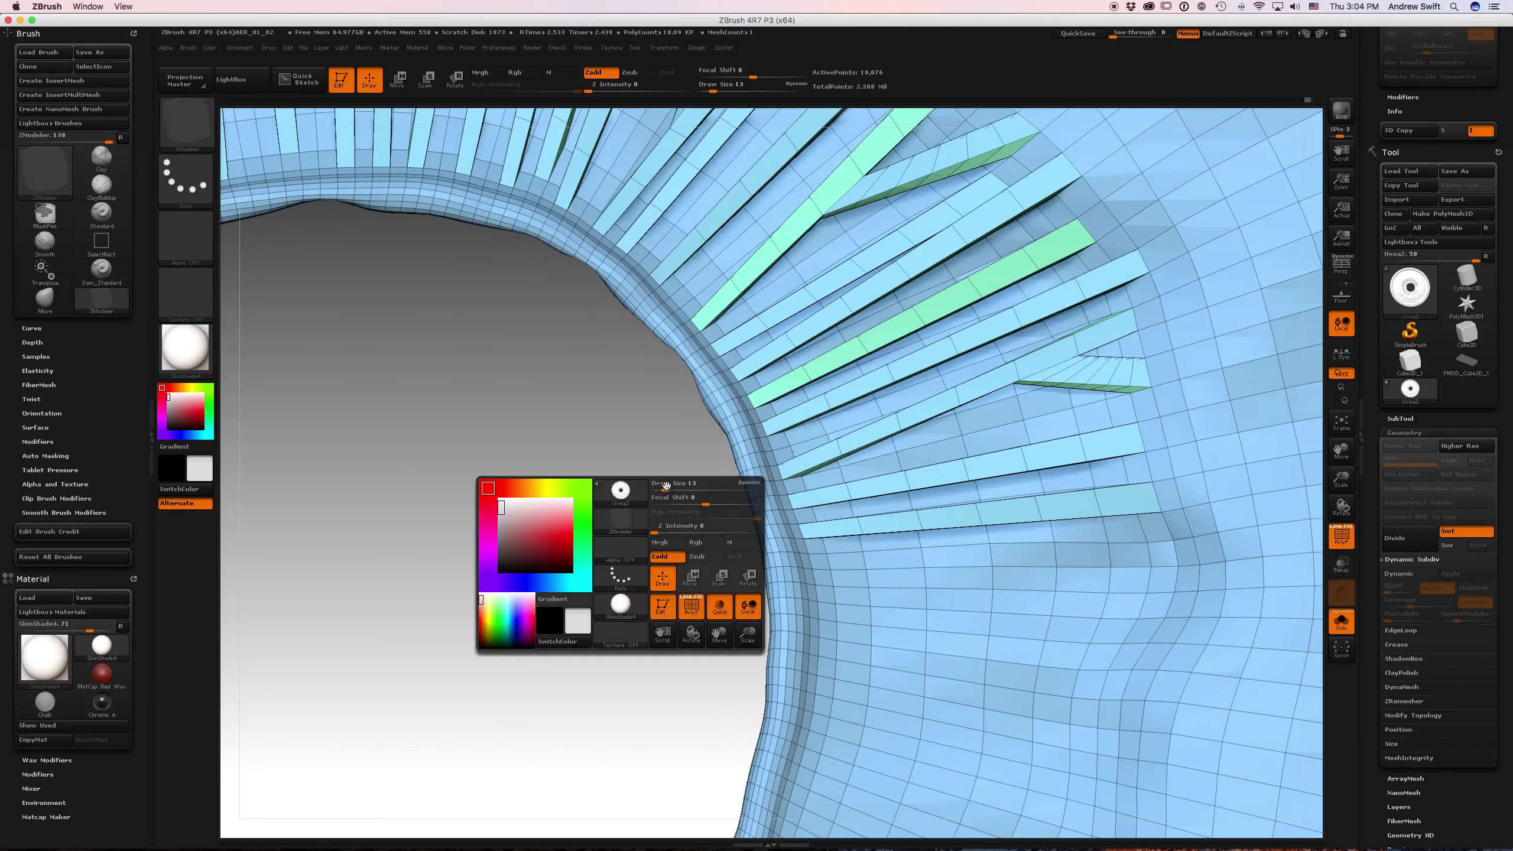
{"action": "key", "text": "space"}
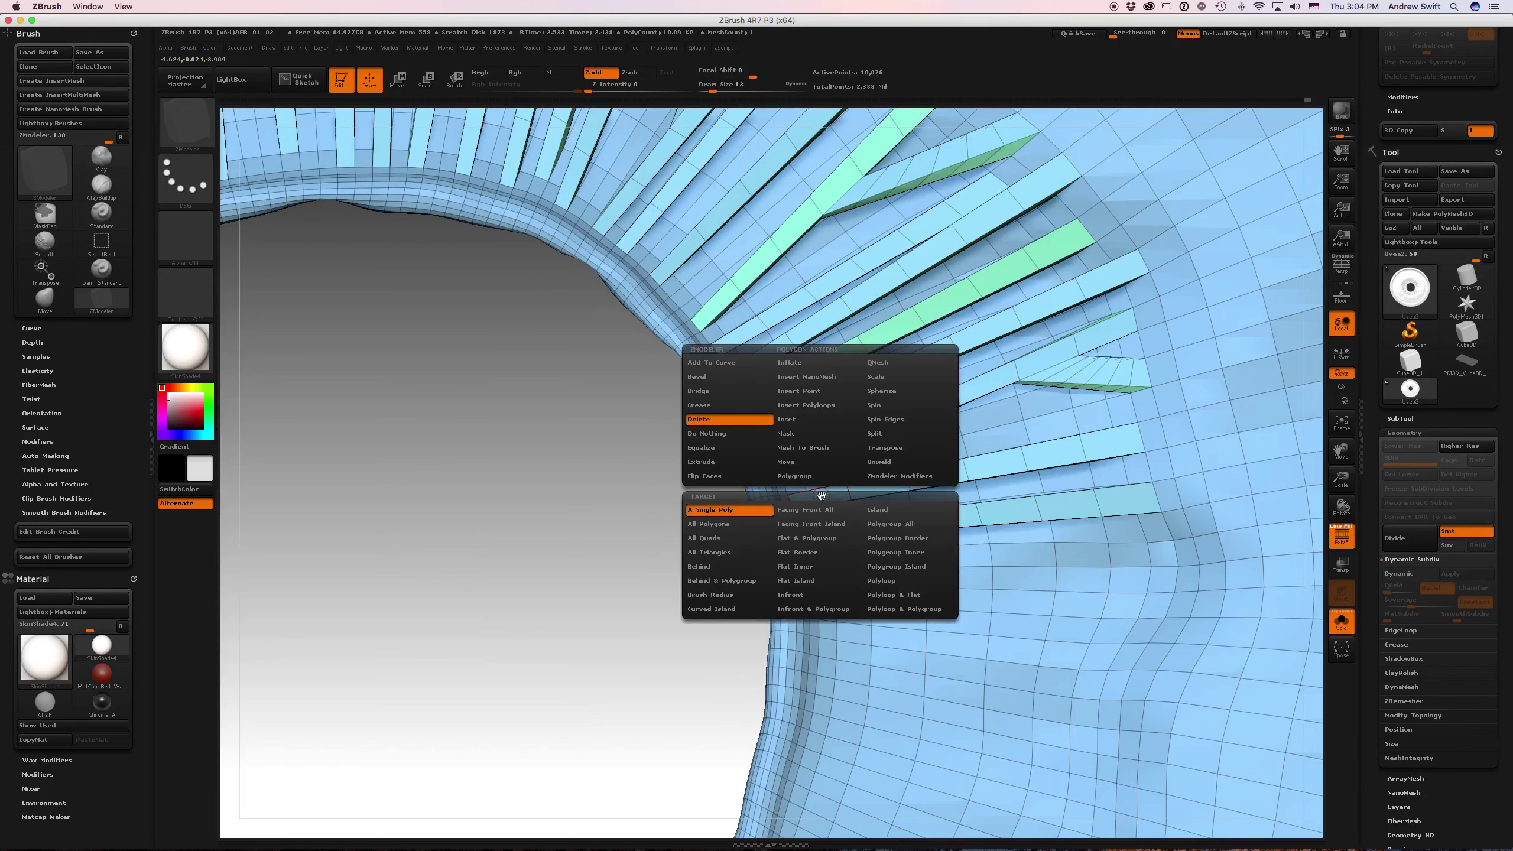
{"action": "left_click_drag", "start_coordinate": [673, 477], "coordinate": [669, 644], "text": "alt"}
{"action": "left_click_drag", "start_coordinate": [382, 463], "coordinate": [396, 521]}
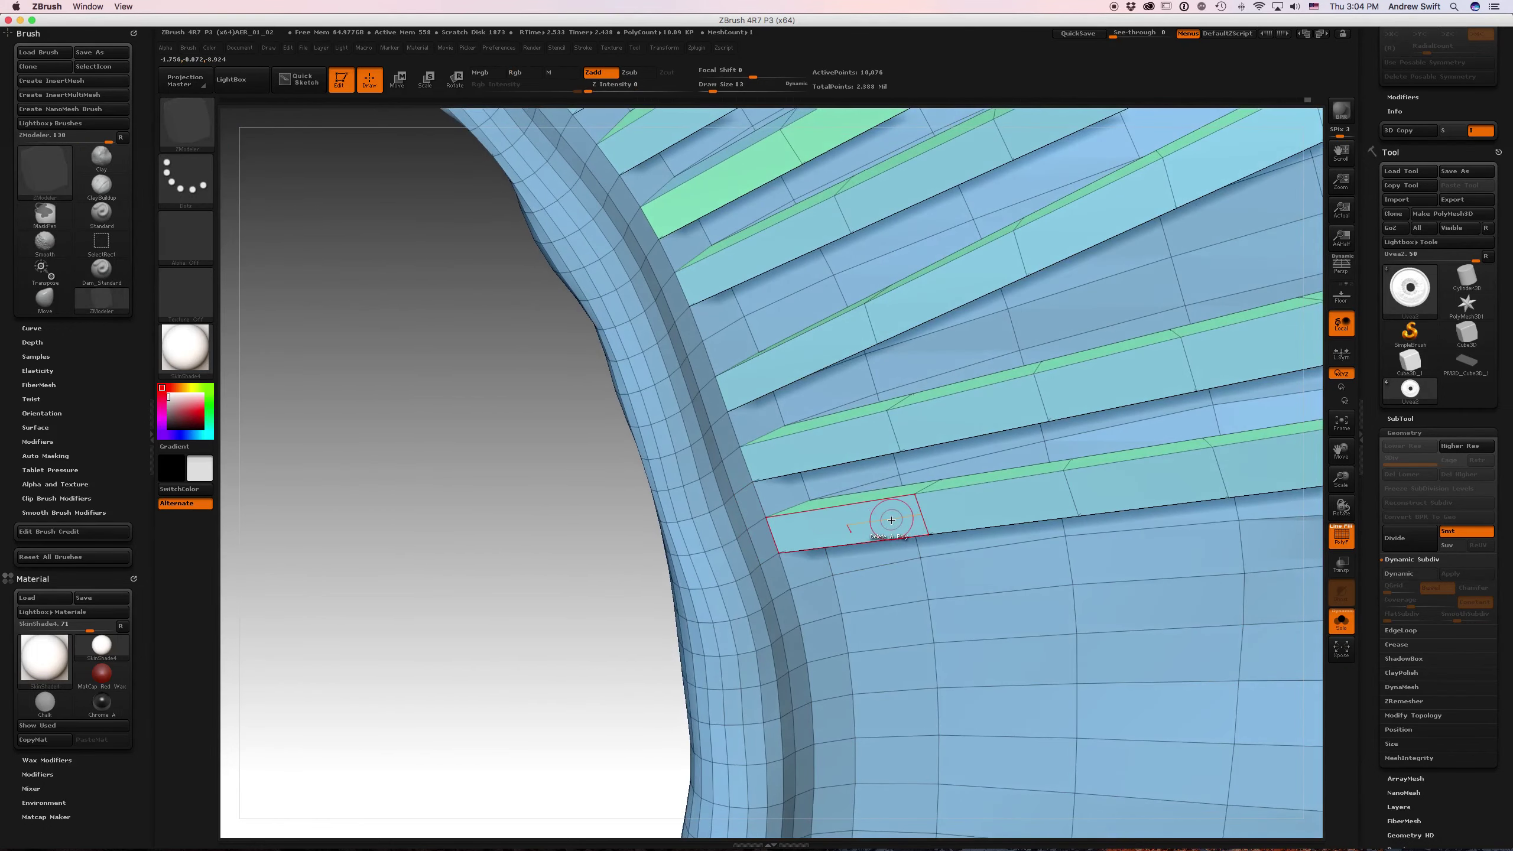
{"action": "left_click_drag", "start_coordinate": [506, 484], "coordinate": [518, 551]}
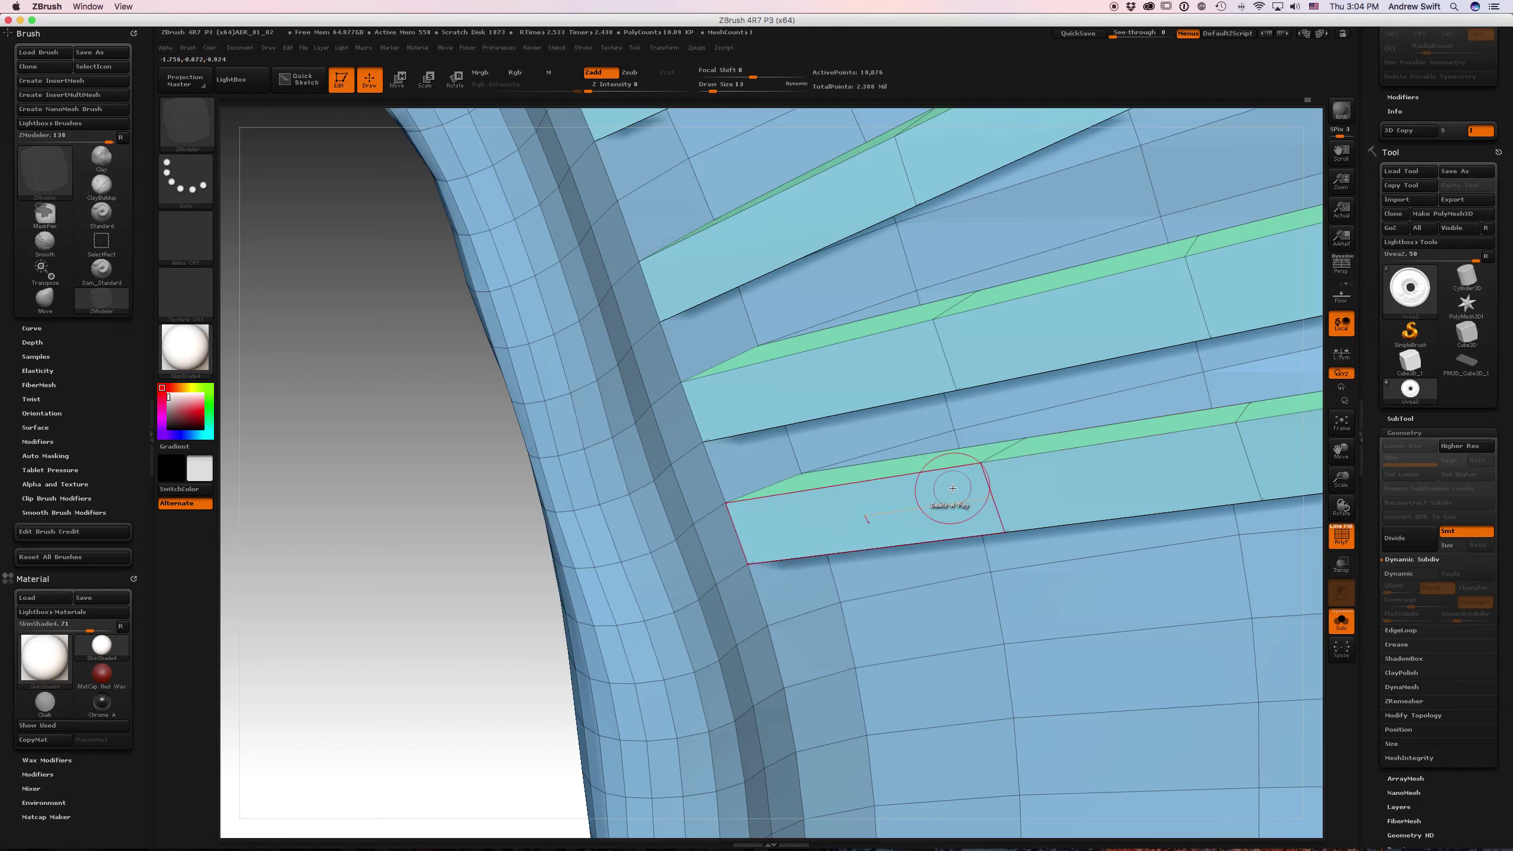
{"action": "key", "text": "space"}
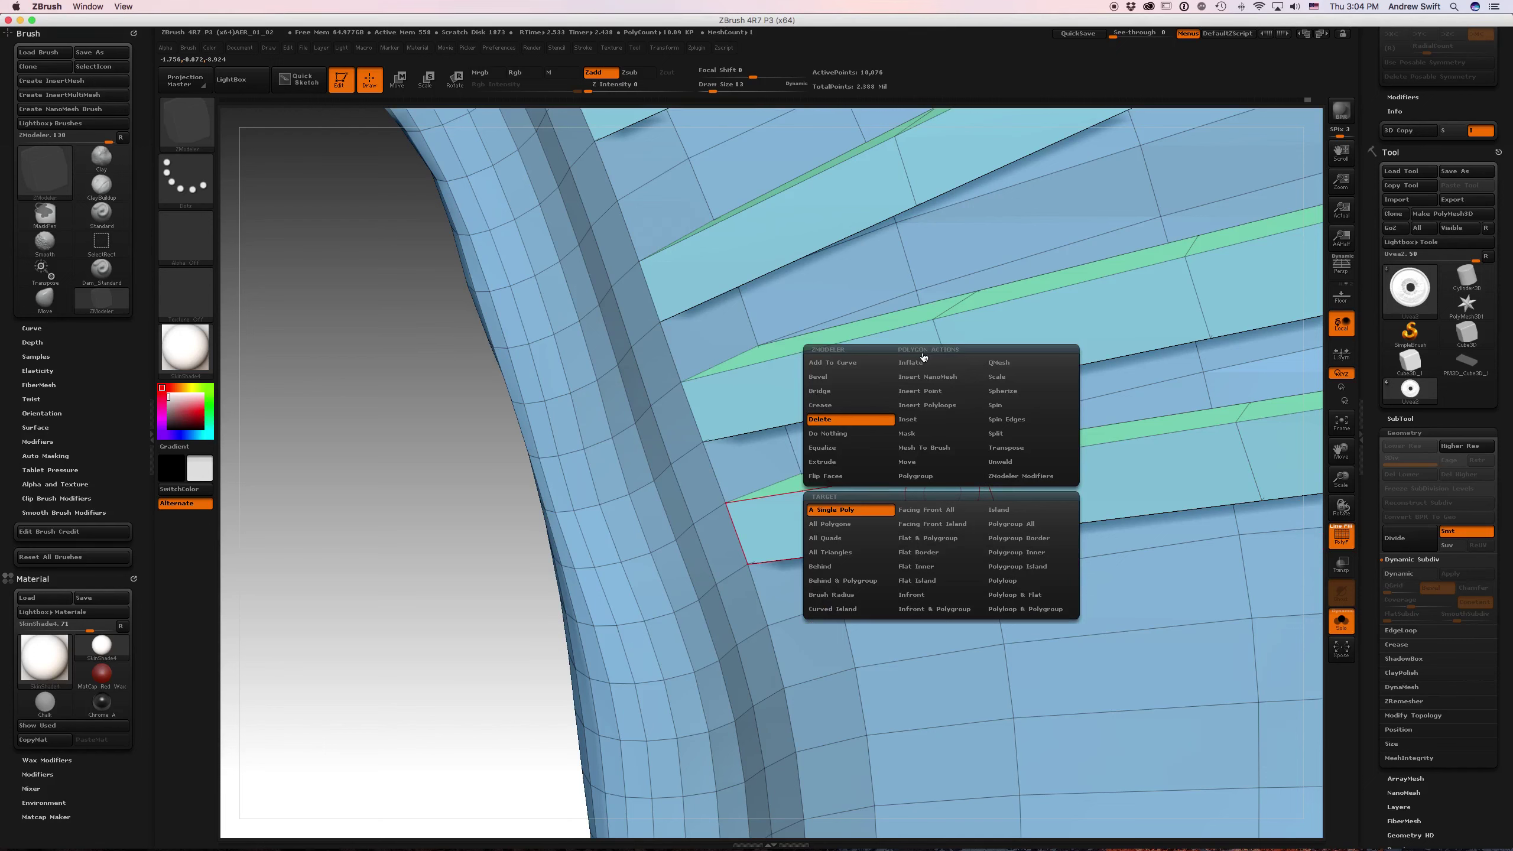
{"action": "key", "text": "space"}
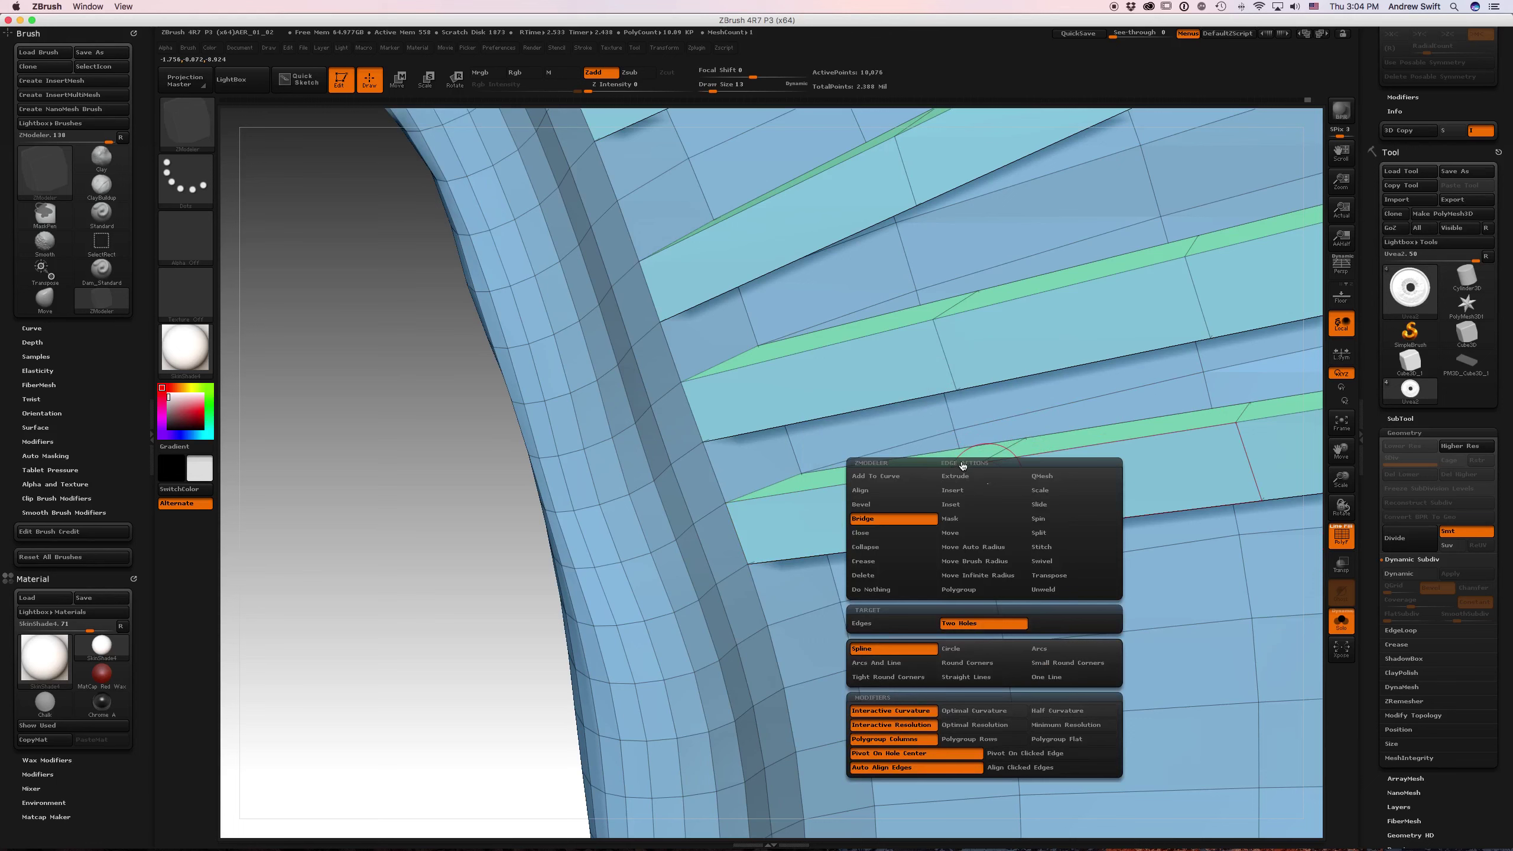
{"action": "key", "text": "space"}
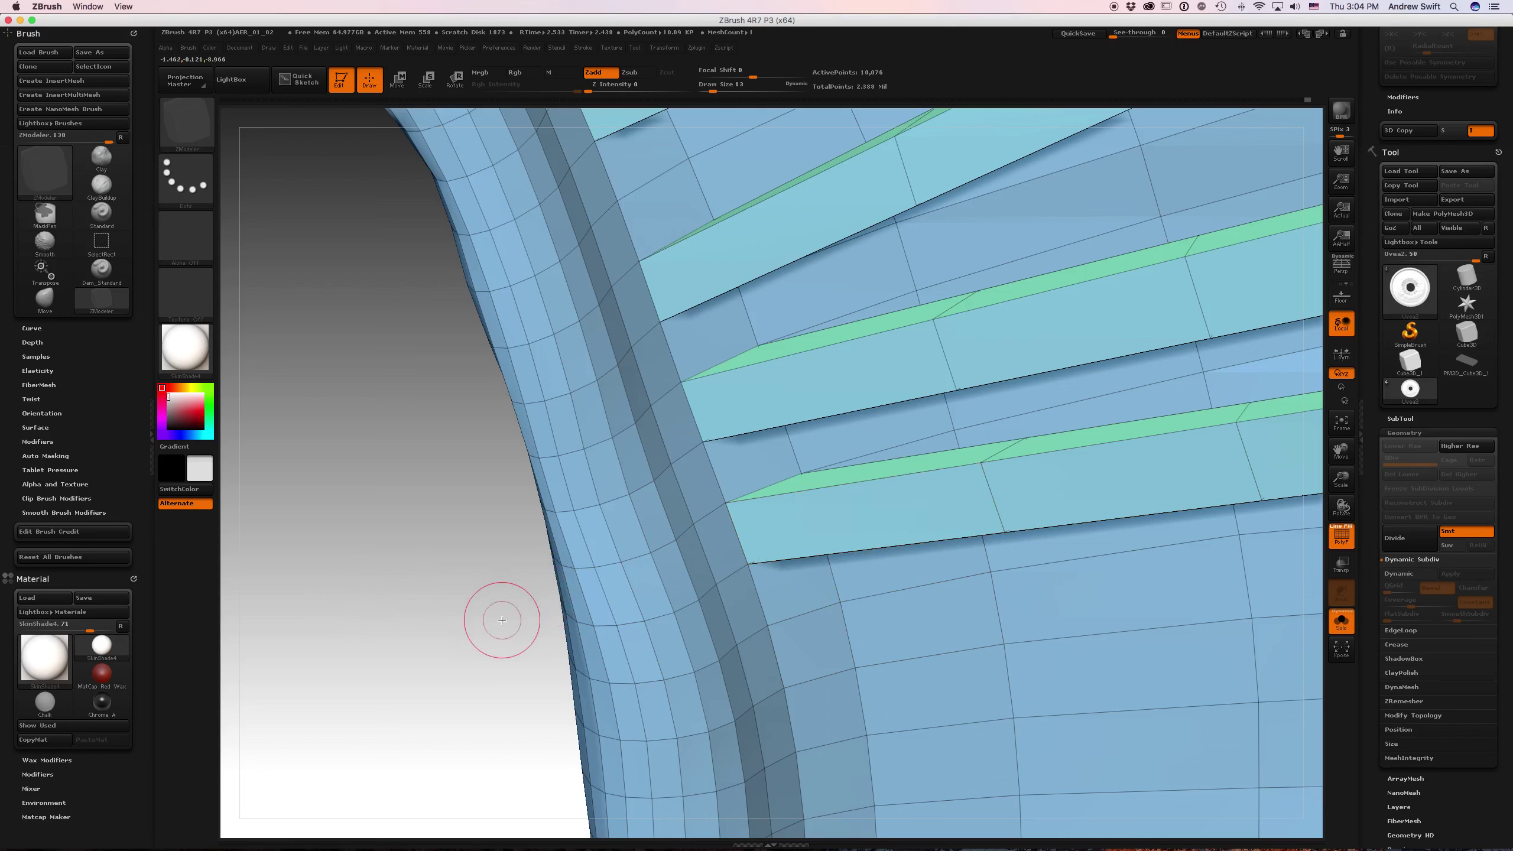
- Set the ZModeler polygon action to Delete with target A Single Poly, and the edge action to Bridge with target Two Holes
{"action": "key", "text": "space"}
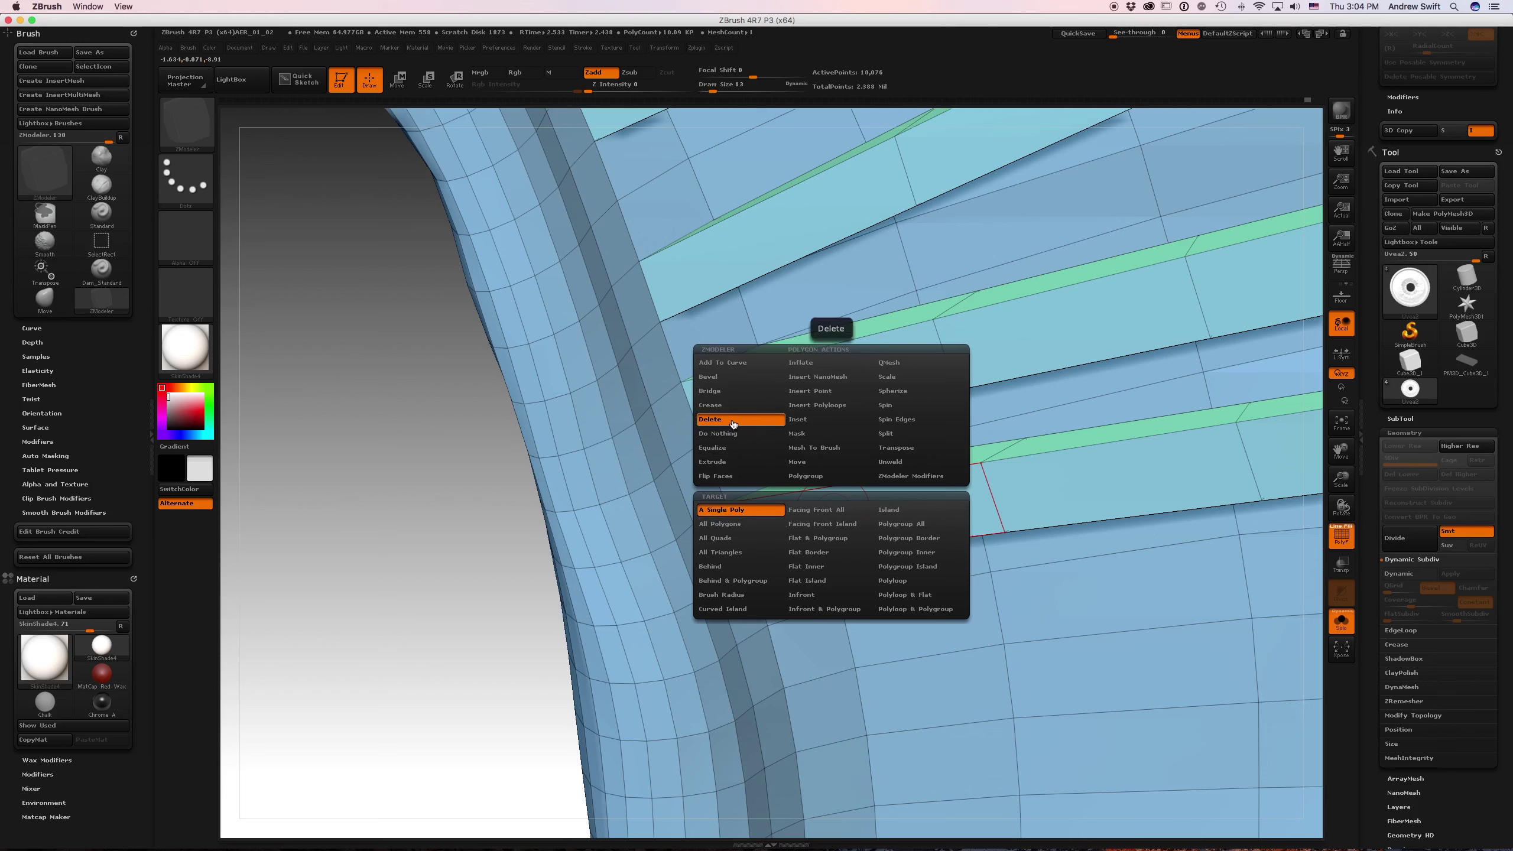
{"action": "left_click", "coordinate": [737, 515]}
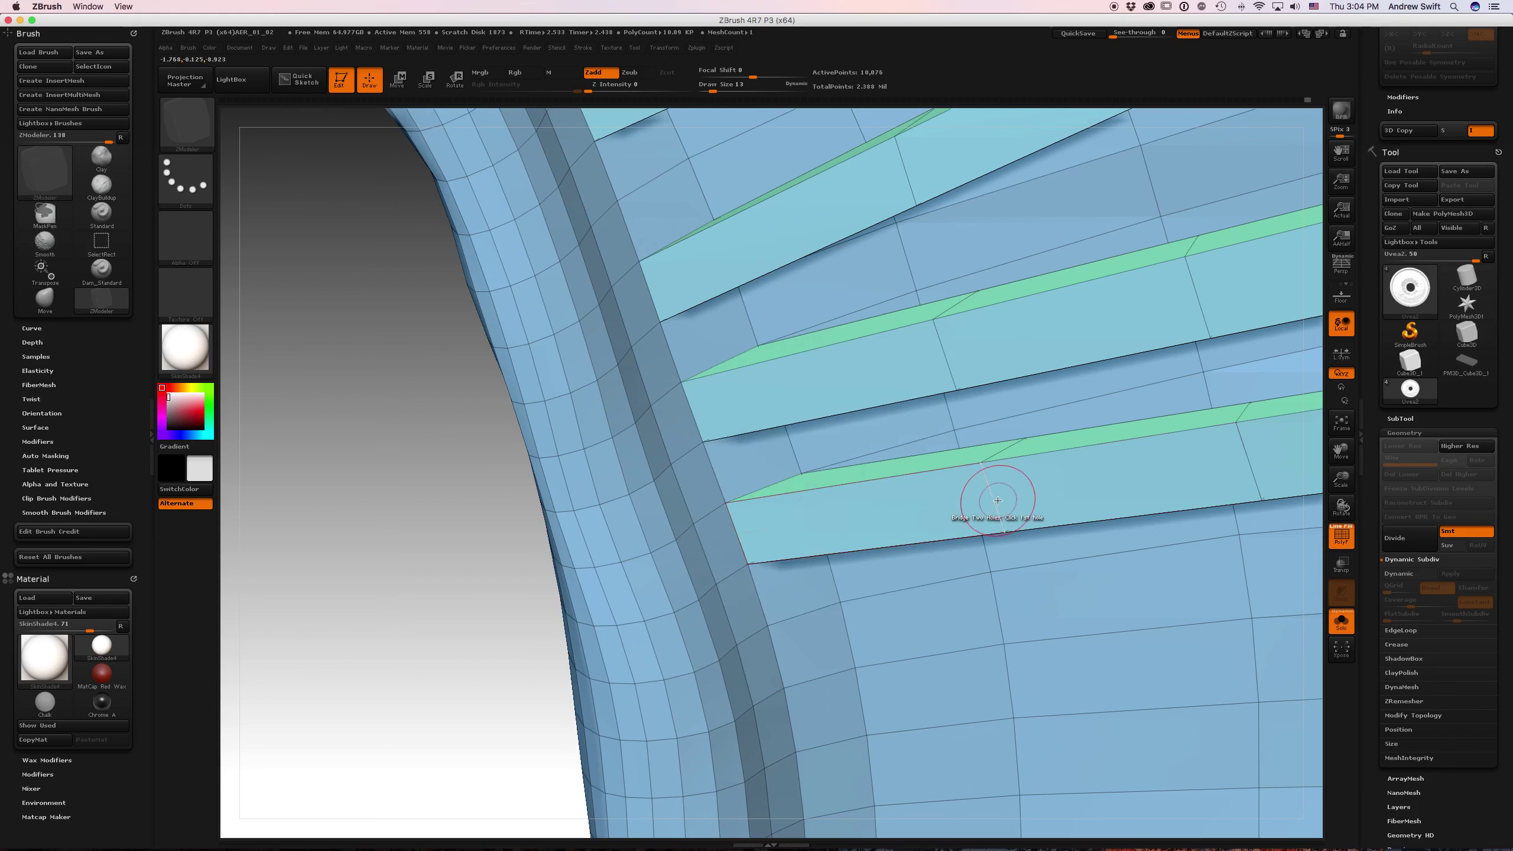
{"action": "key", "text": "space"}
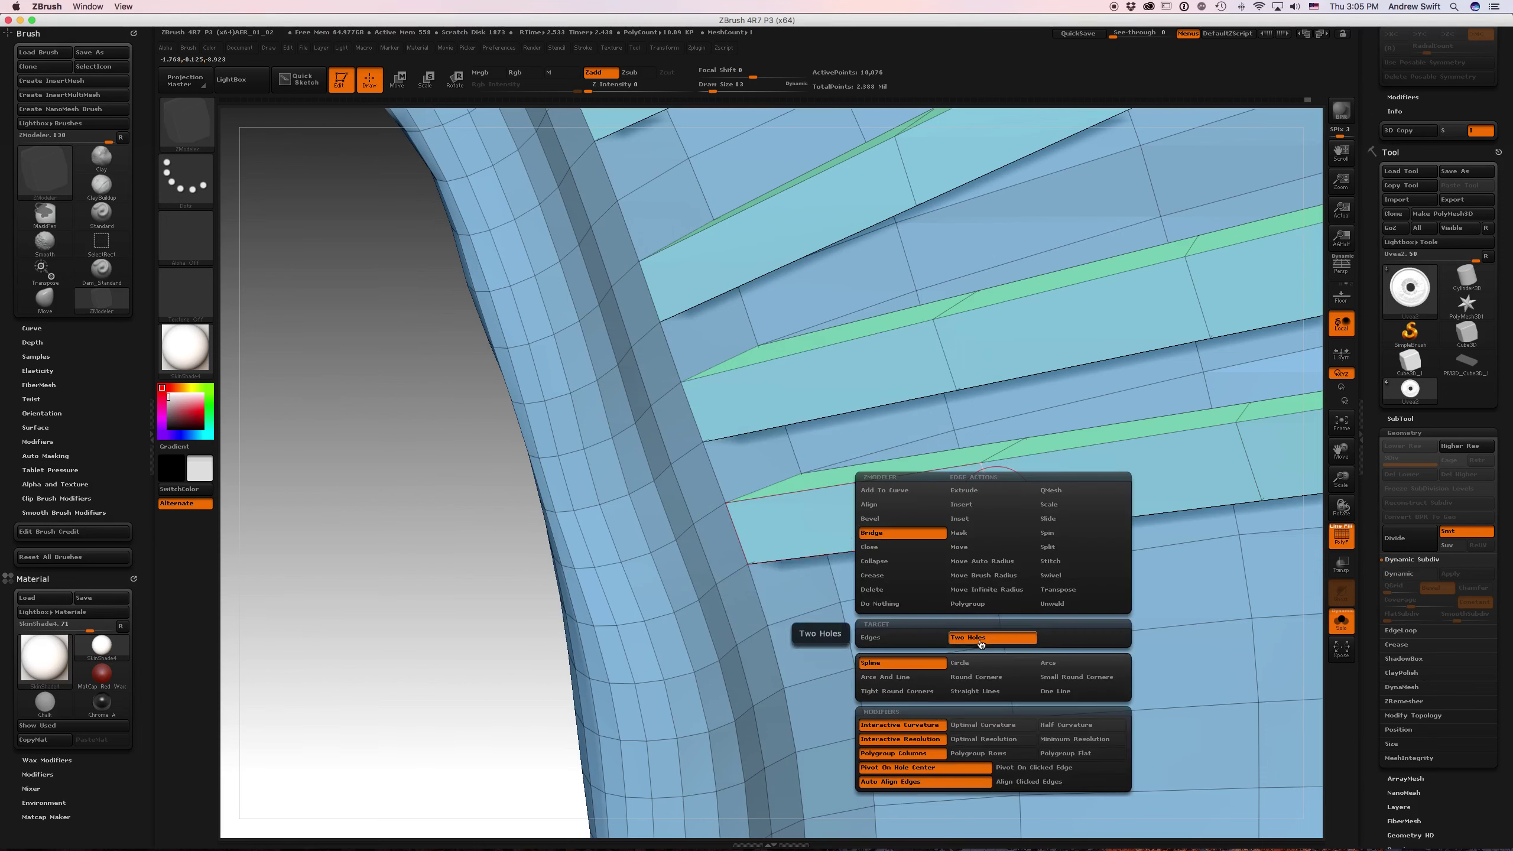
{"action": "left_click", "coordinate": [972, 504]}
- Delete one polygon at the pupil rim and one at the outer ridge, and bridge both holes into a fibre beside the existing row
{"action": "left_click_drag", "start_coordinate": [463, 587], "coordinate": [291, 361]}
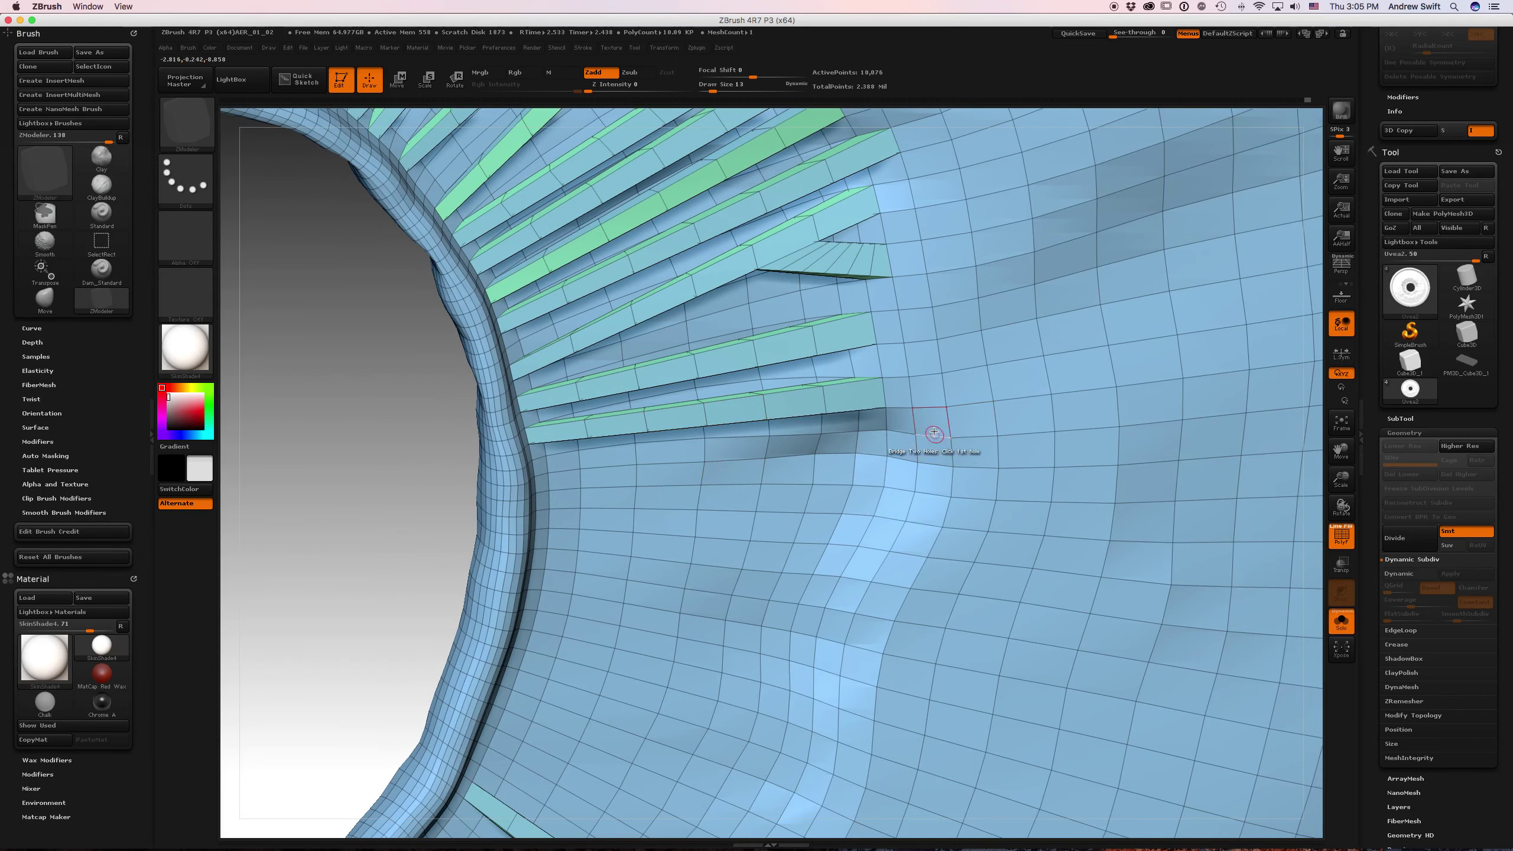
{"action": "mouse_move", "coordinate": [351, 518]}
{"action": "left_mouse_down"}
{"action": "mouse_move", "coordinate": [323, 496]}
{"action": "mouse_move", "coordinate": [335, 535]}
{"action": "left_mouse_up"}
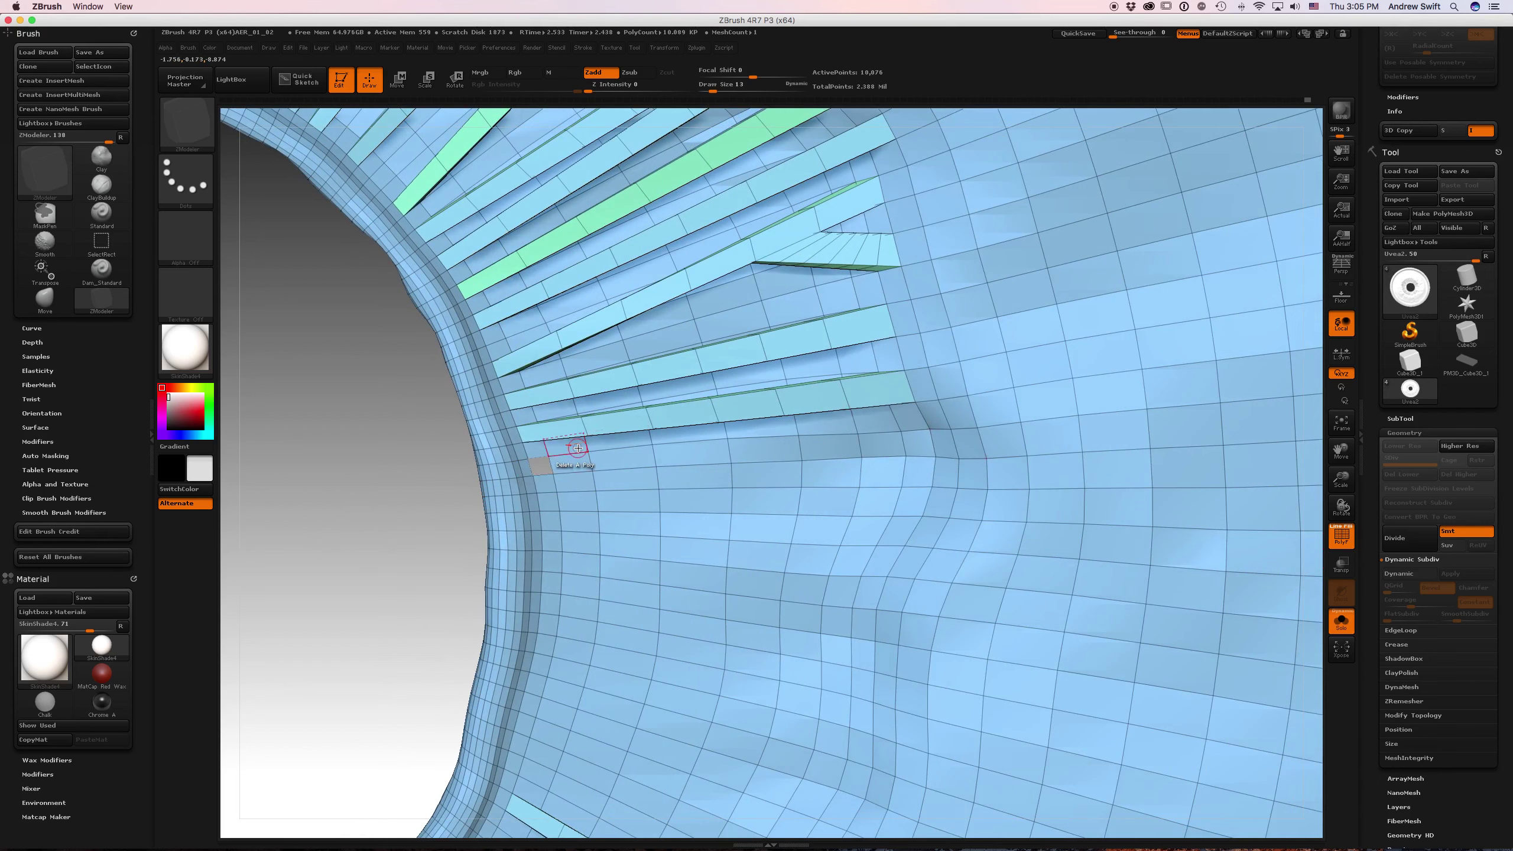
{"action": "left_click", "coordinate": [550, 465]}
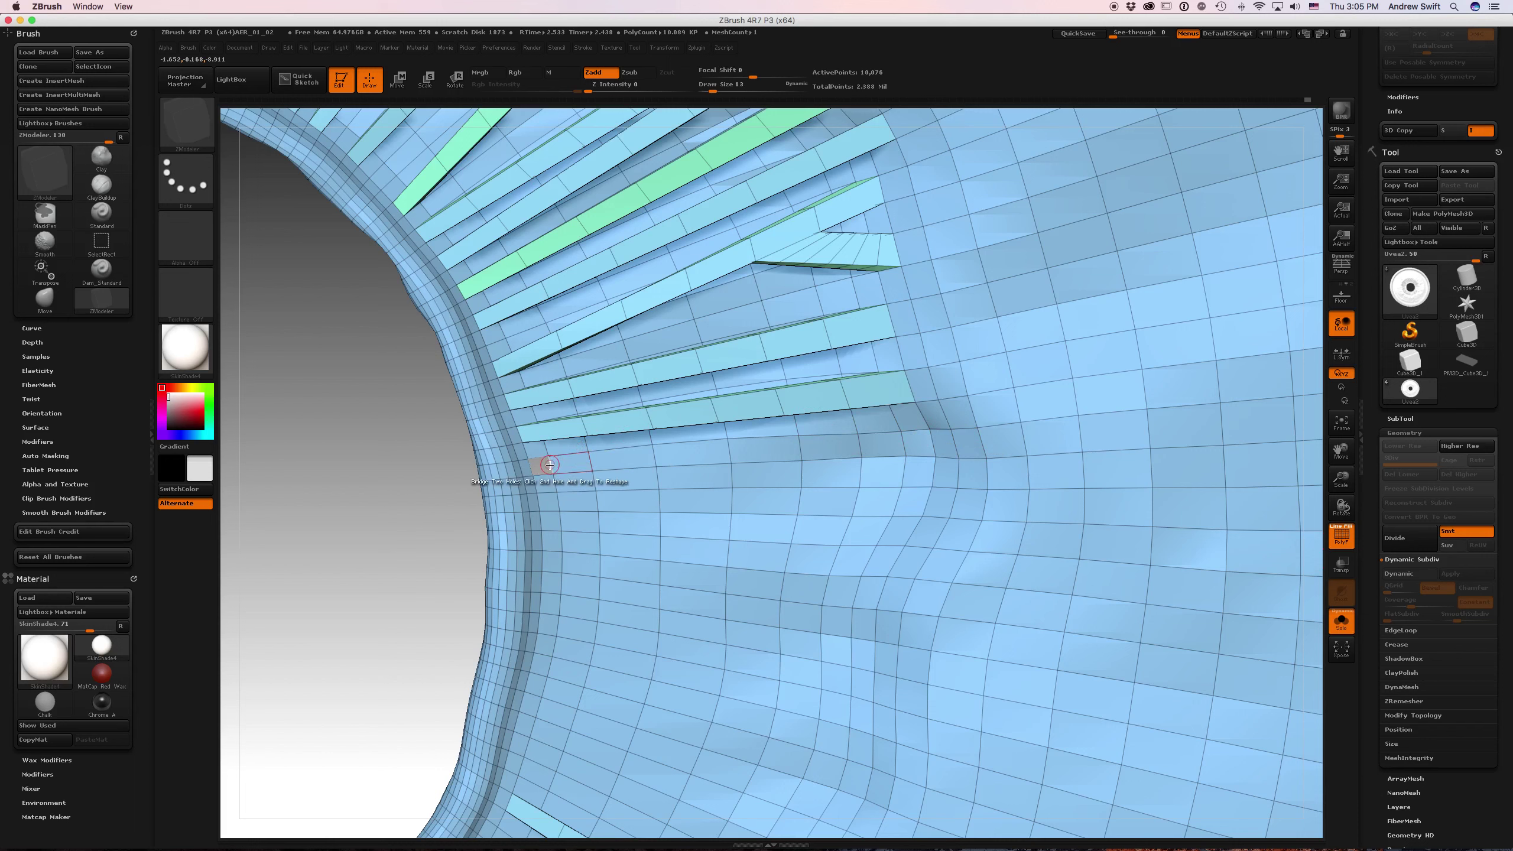
{"action": "left_click", "coordinate": [968, 445]}
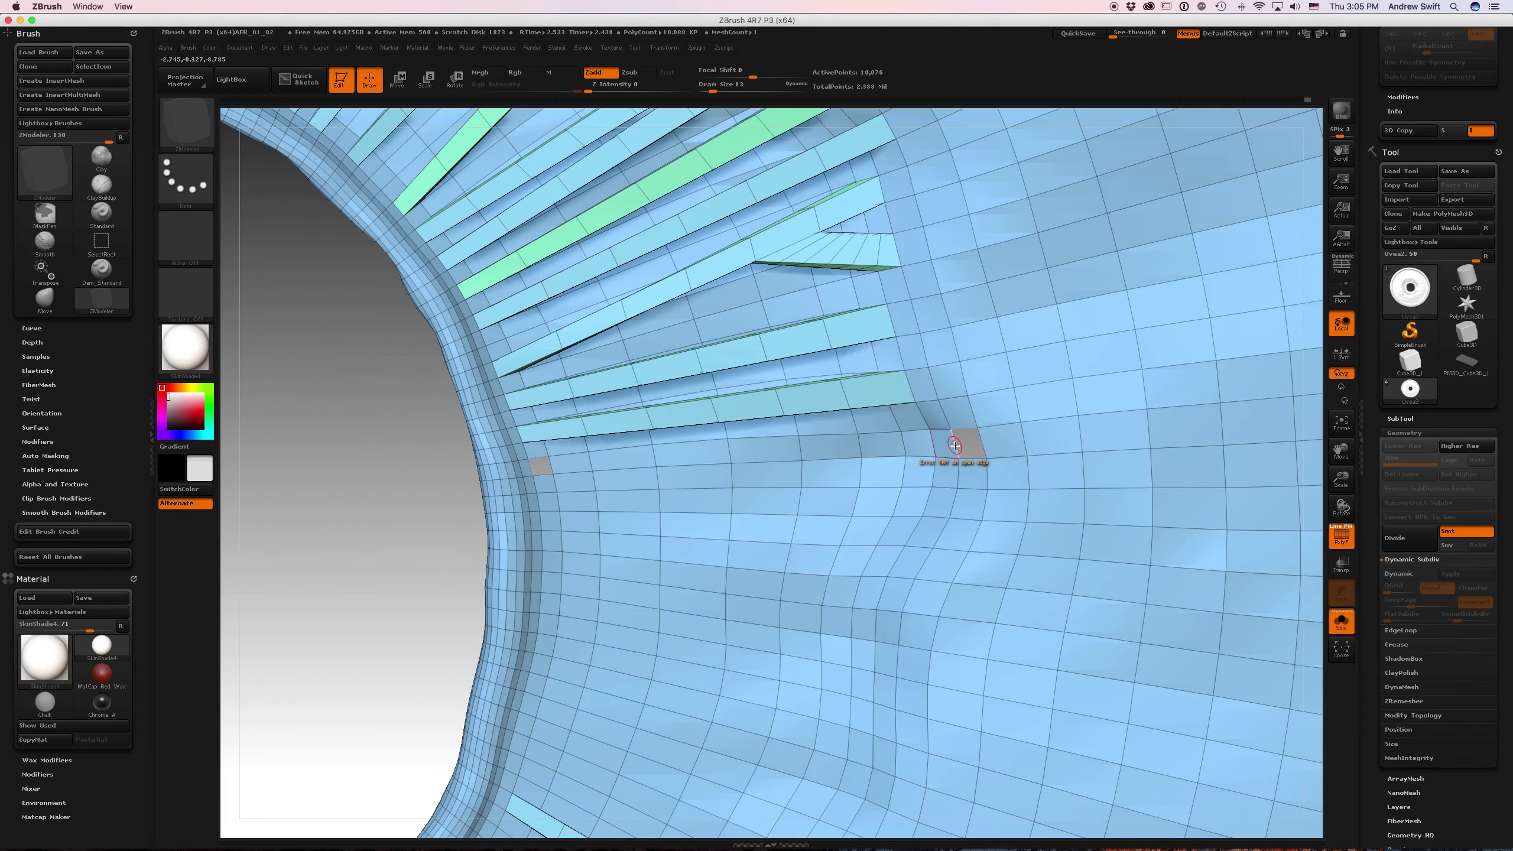
{"action": "left_click_drag", "start_coordinate": [973, 439], "coordinate": [976, 440]}
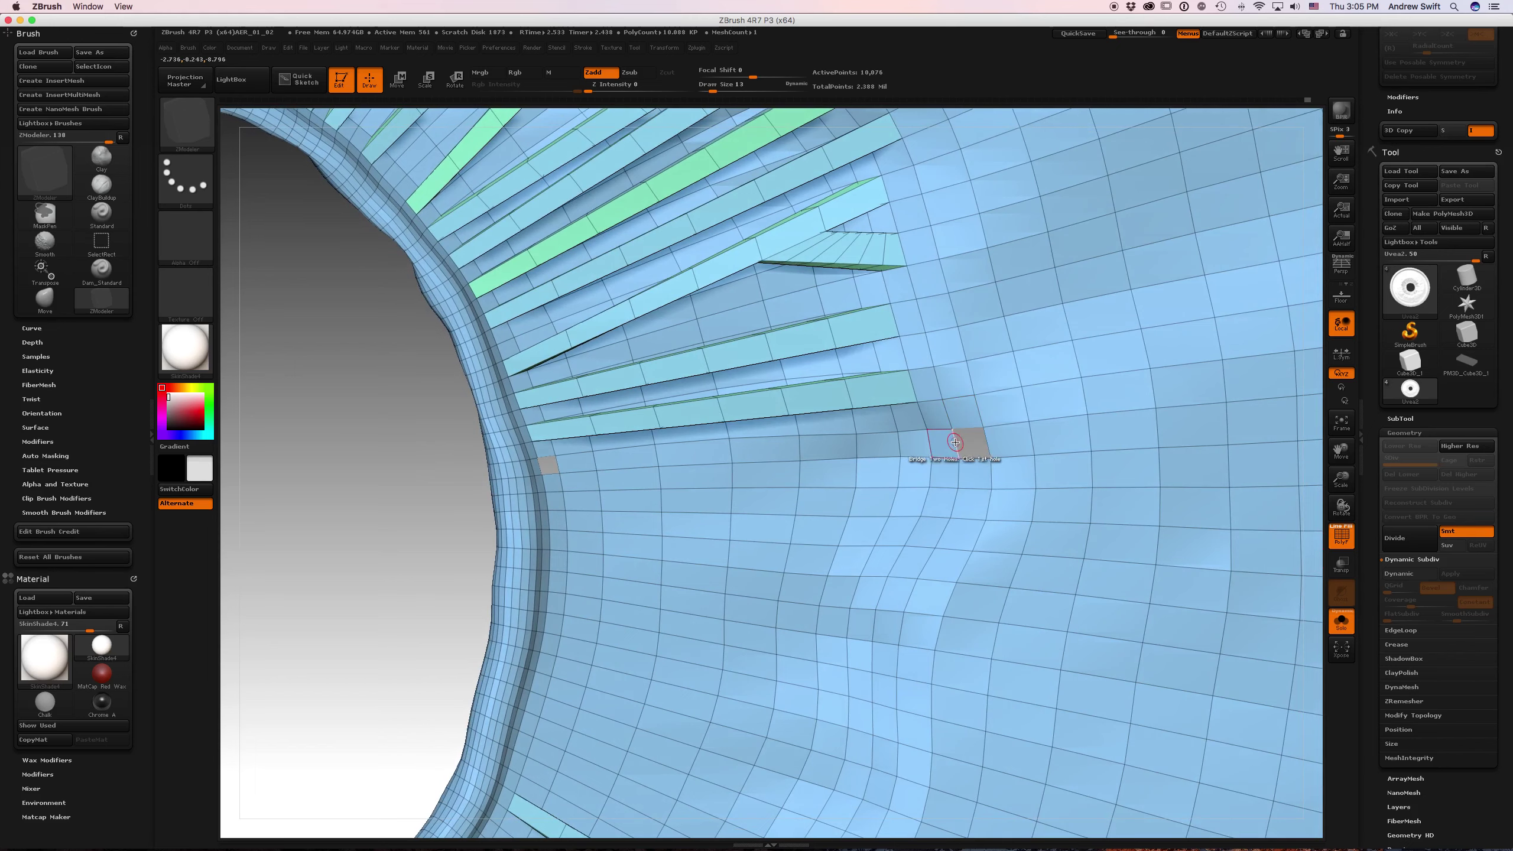
{"action": "left_click", "coordinate": [955, 442]}
{"action": "left_click", "coordinate": [550, 466]}
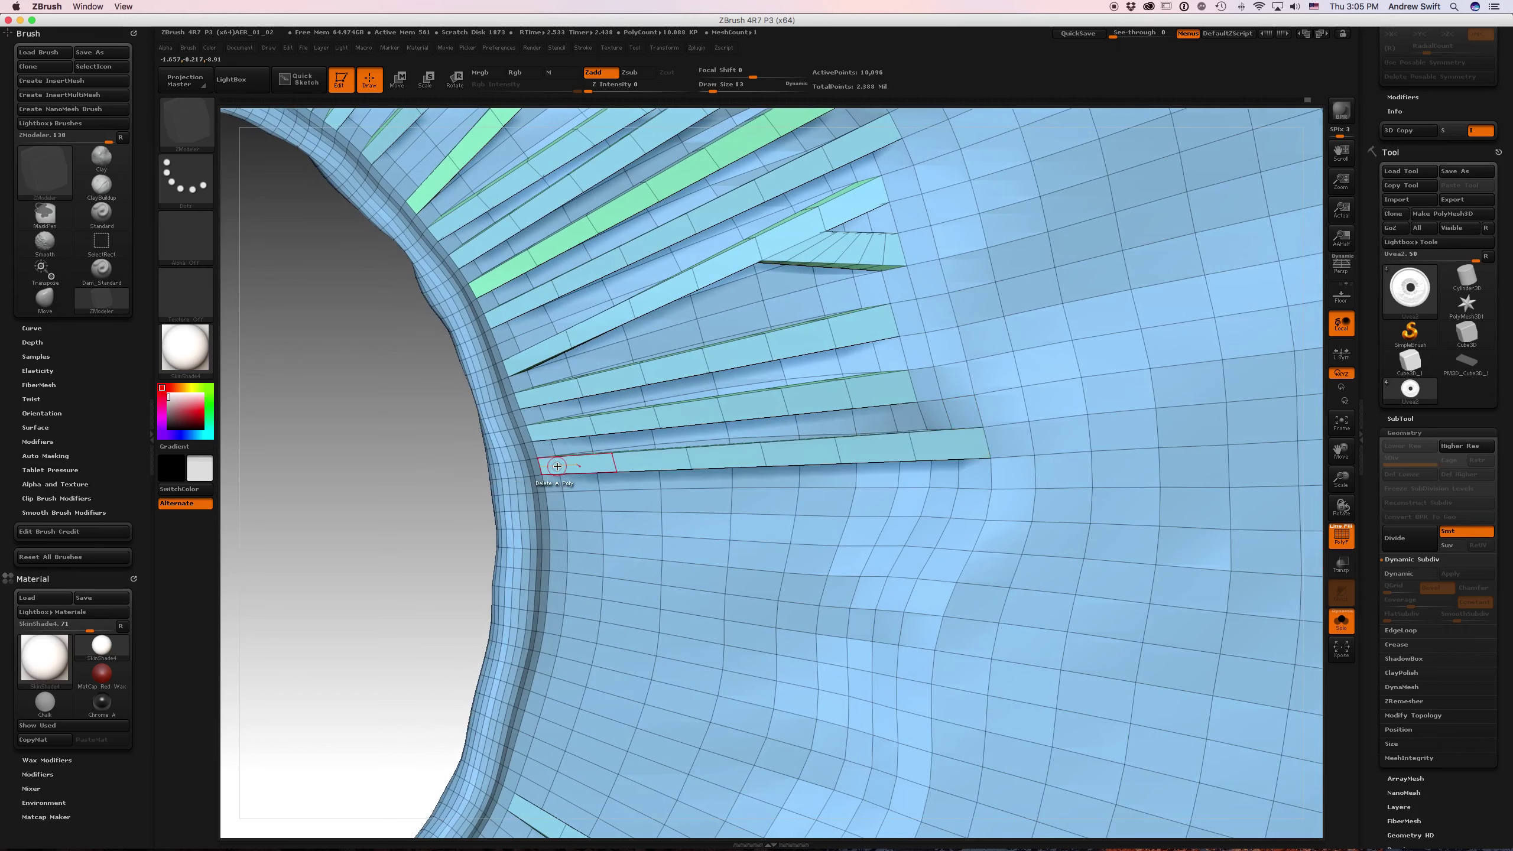
- Bridge a hole in the new fibre's side to a deleted polygon on the iris surface beside it, forming a diagonal branch
{"action": "left_click_drag", "start_coordinate": [436, 524], "coordinate": [417, 435]}
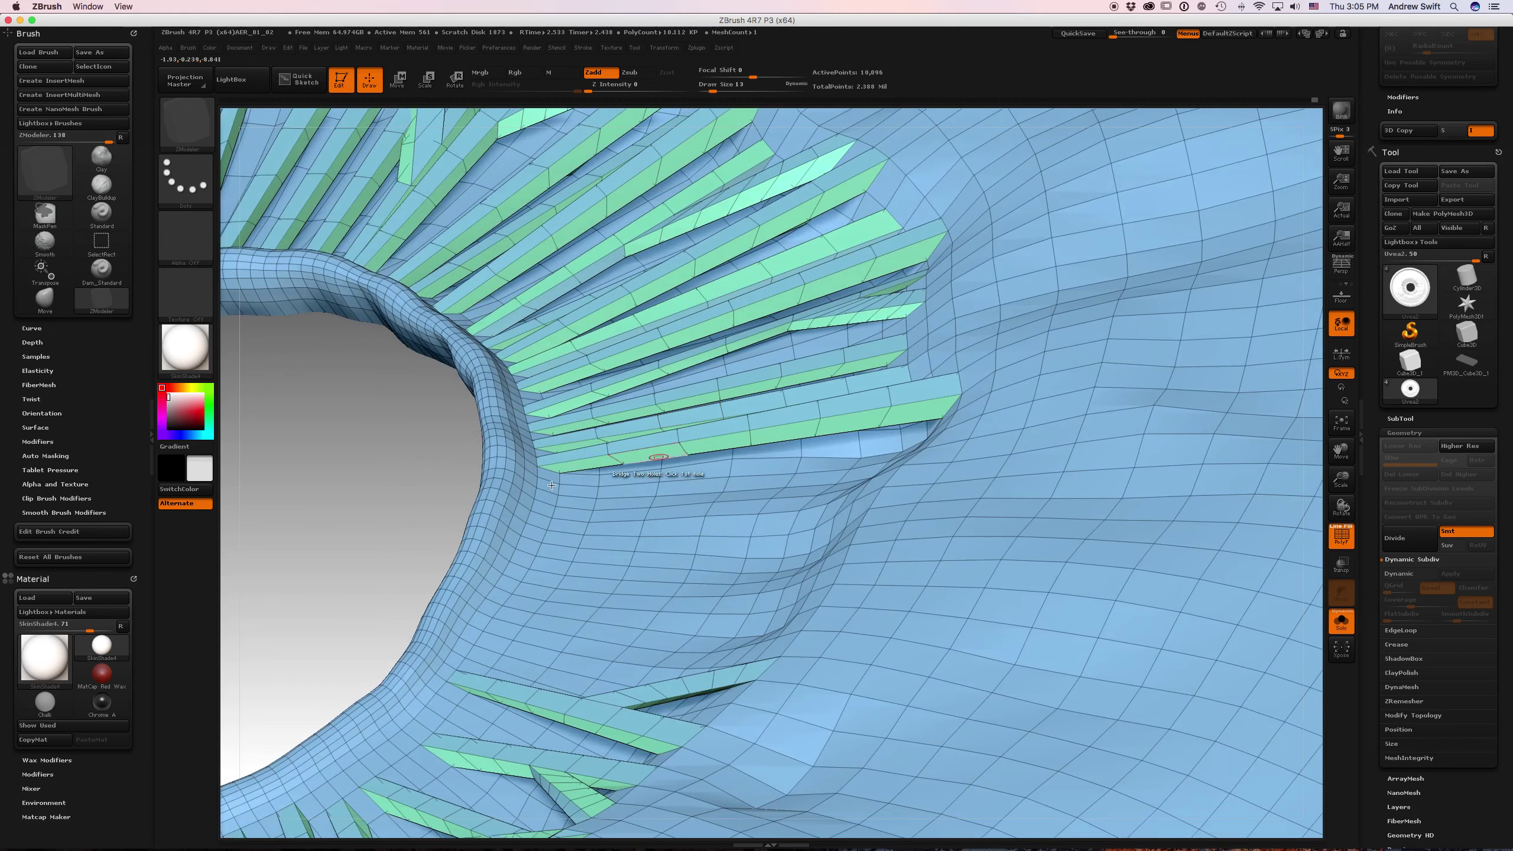
{"action": "left_click_drag", "start_coordinate": [425, 493], "coordinate": [432, 521]}
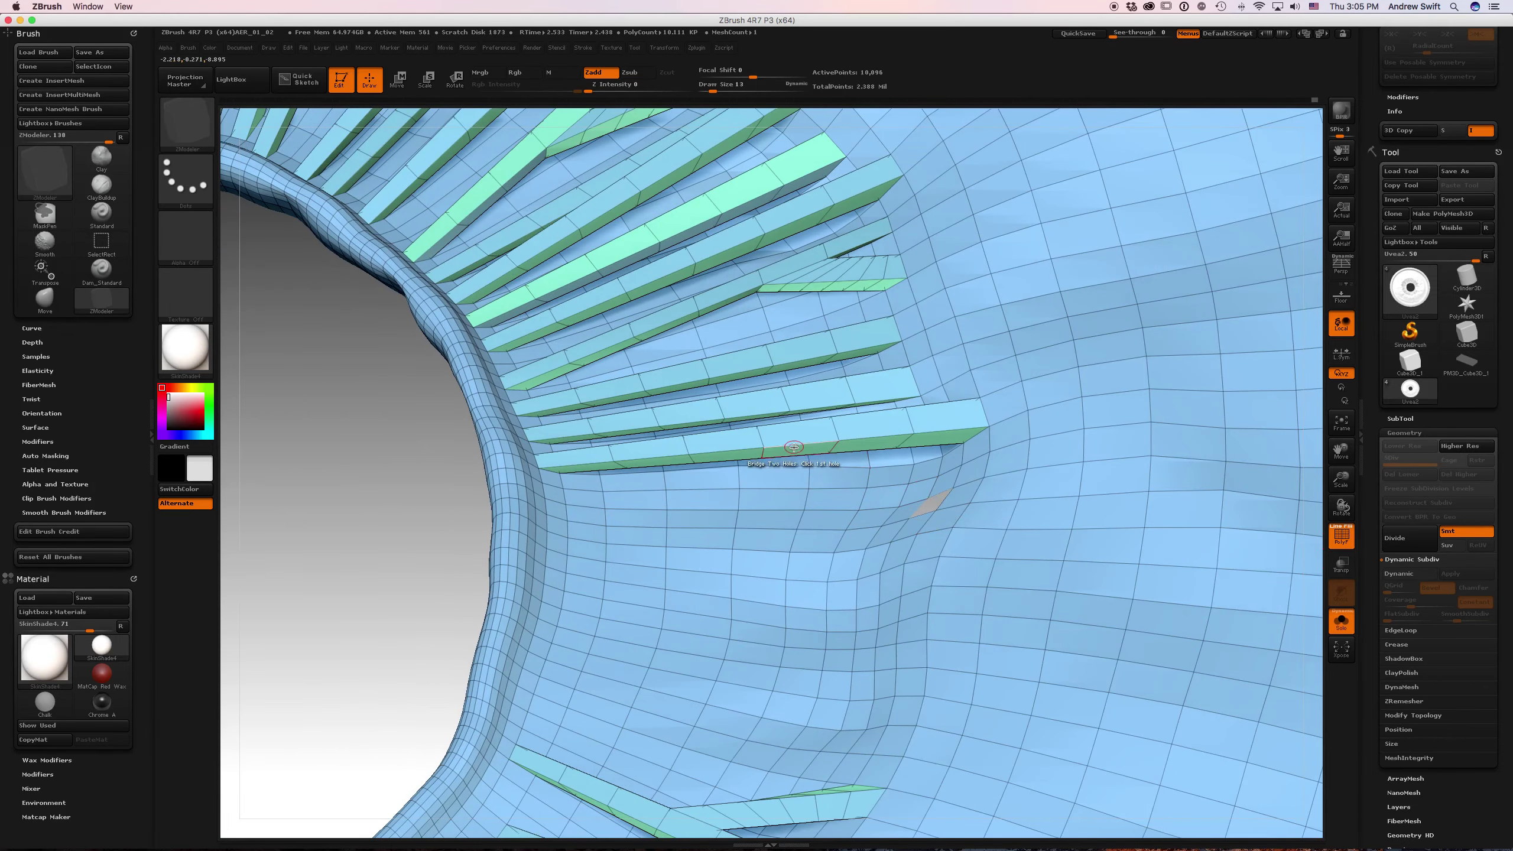
{"action": "left_click", "coordinate": [836, 447]}
{"action": "left_click", "coordinate": [934, 502]}
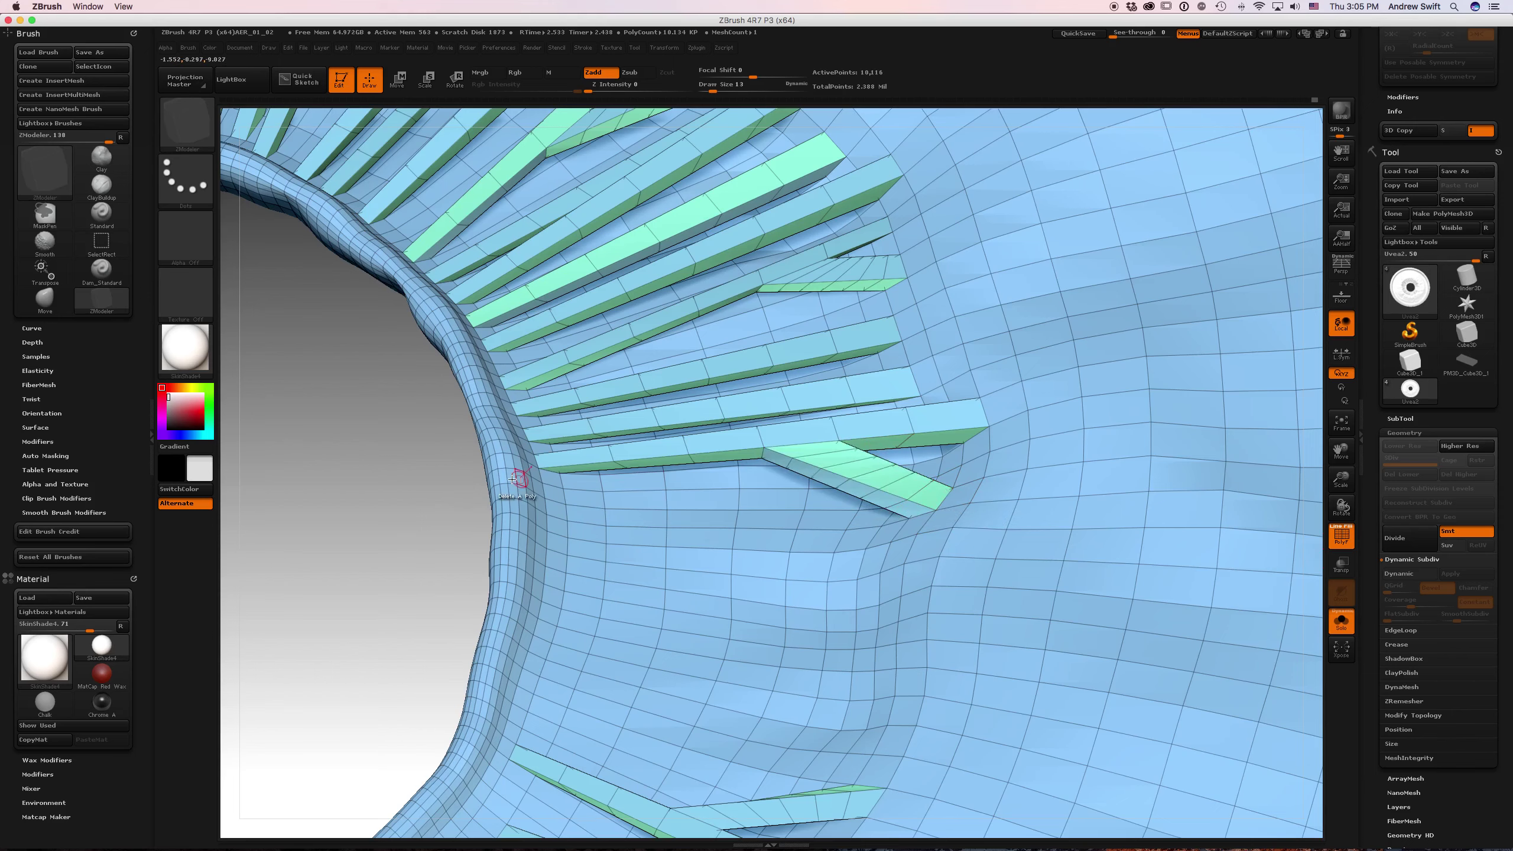
{"action": "left_click_drag", "start_coordinate": [466, 488], "coordinate": [506, 511]}
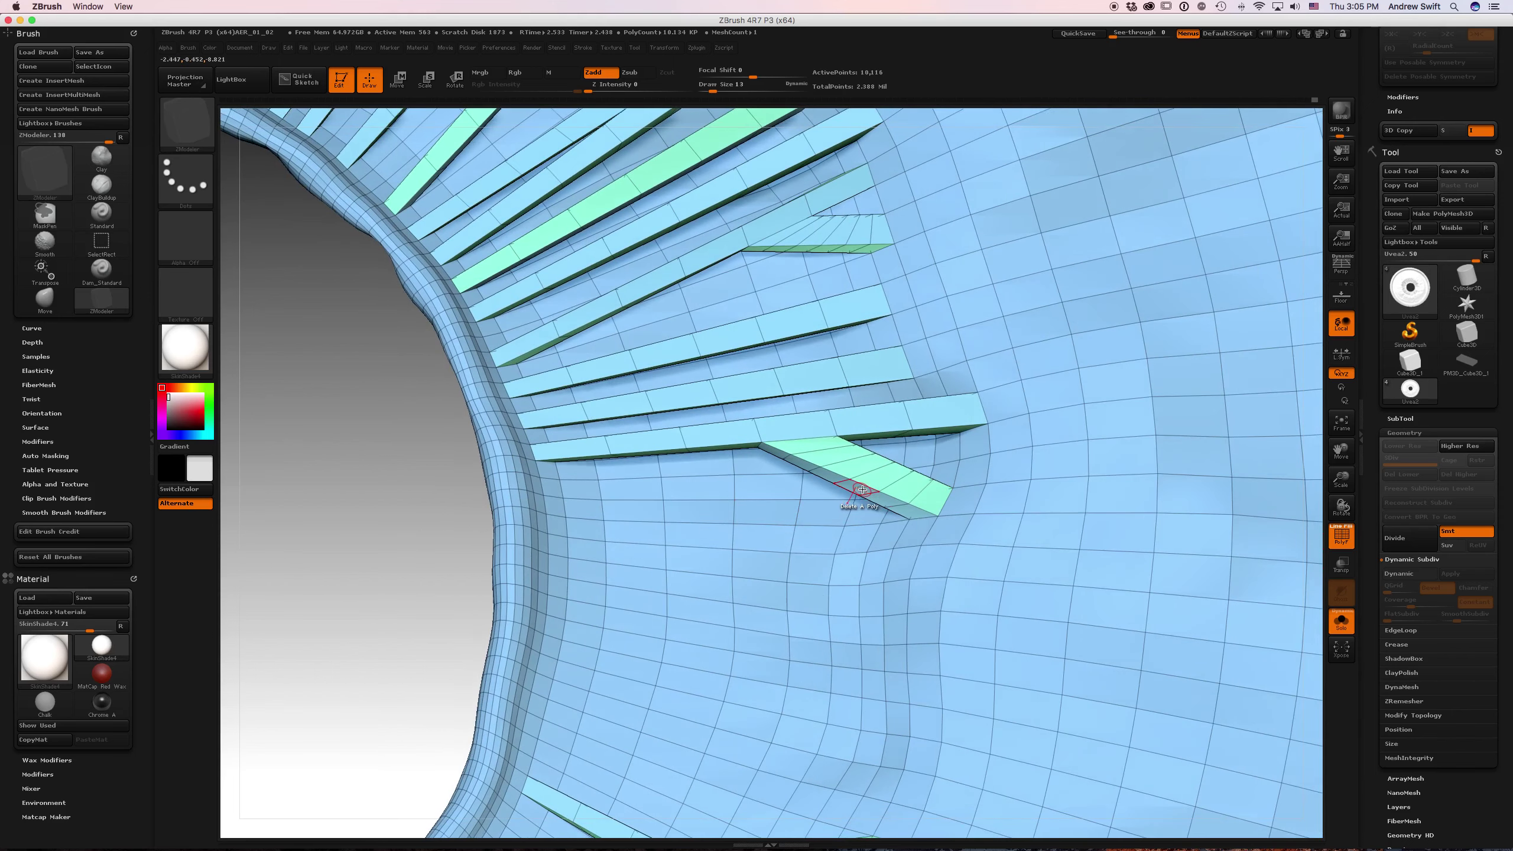
- Delete a polygon at the pupil rim and bridge it to a hole in the diagonal branch's side, forming a joining fibre
{"action": "left_click", "coordinate": [549, 487]}
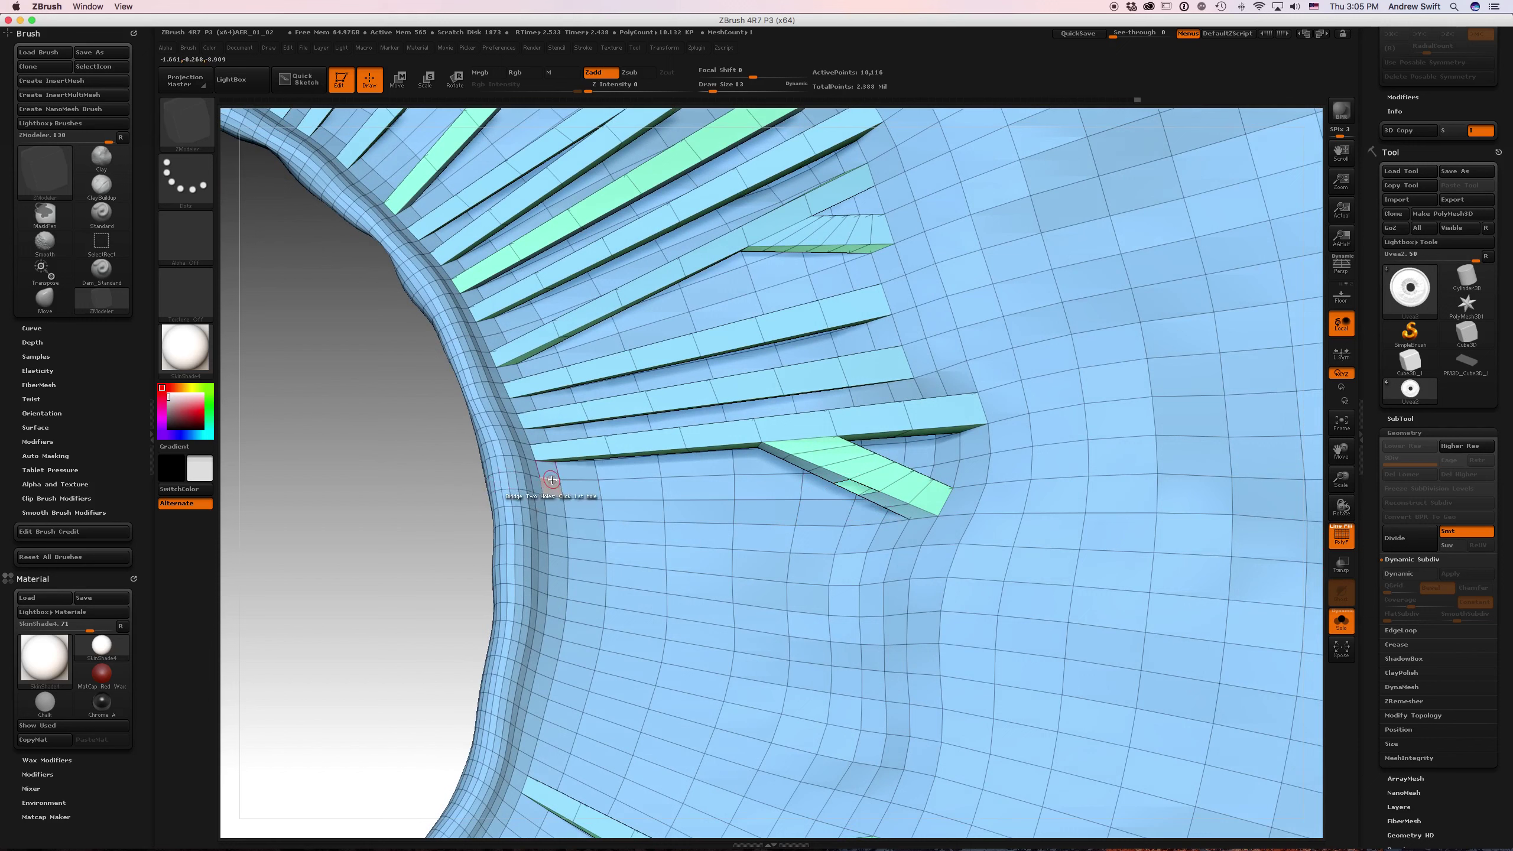
{"action": "left_click", "coordinate": [844, 480]}
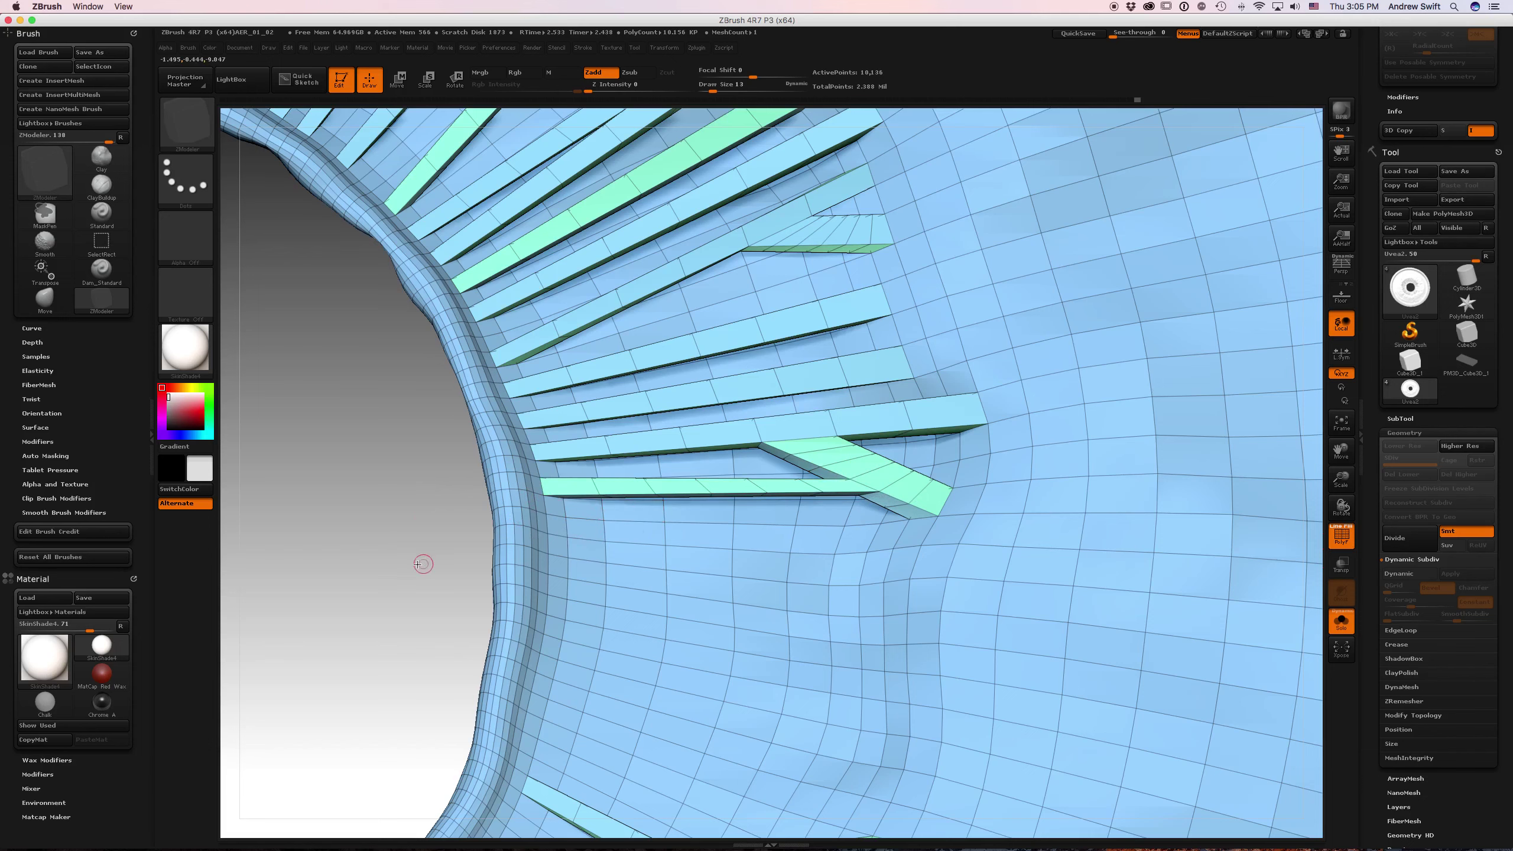
- Delete two polygon pairs between pupil rim and outer ridge below the joining fibre, and bridge each pair into a separate radial fibre
{"action": "left_click_drag", "start_coordinate": [422, 564], "coordinate": [388, 564]}
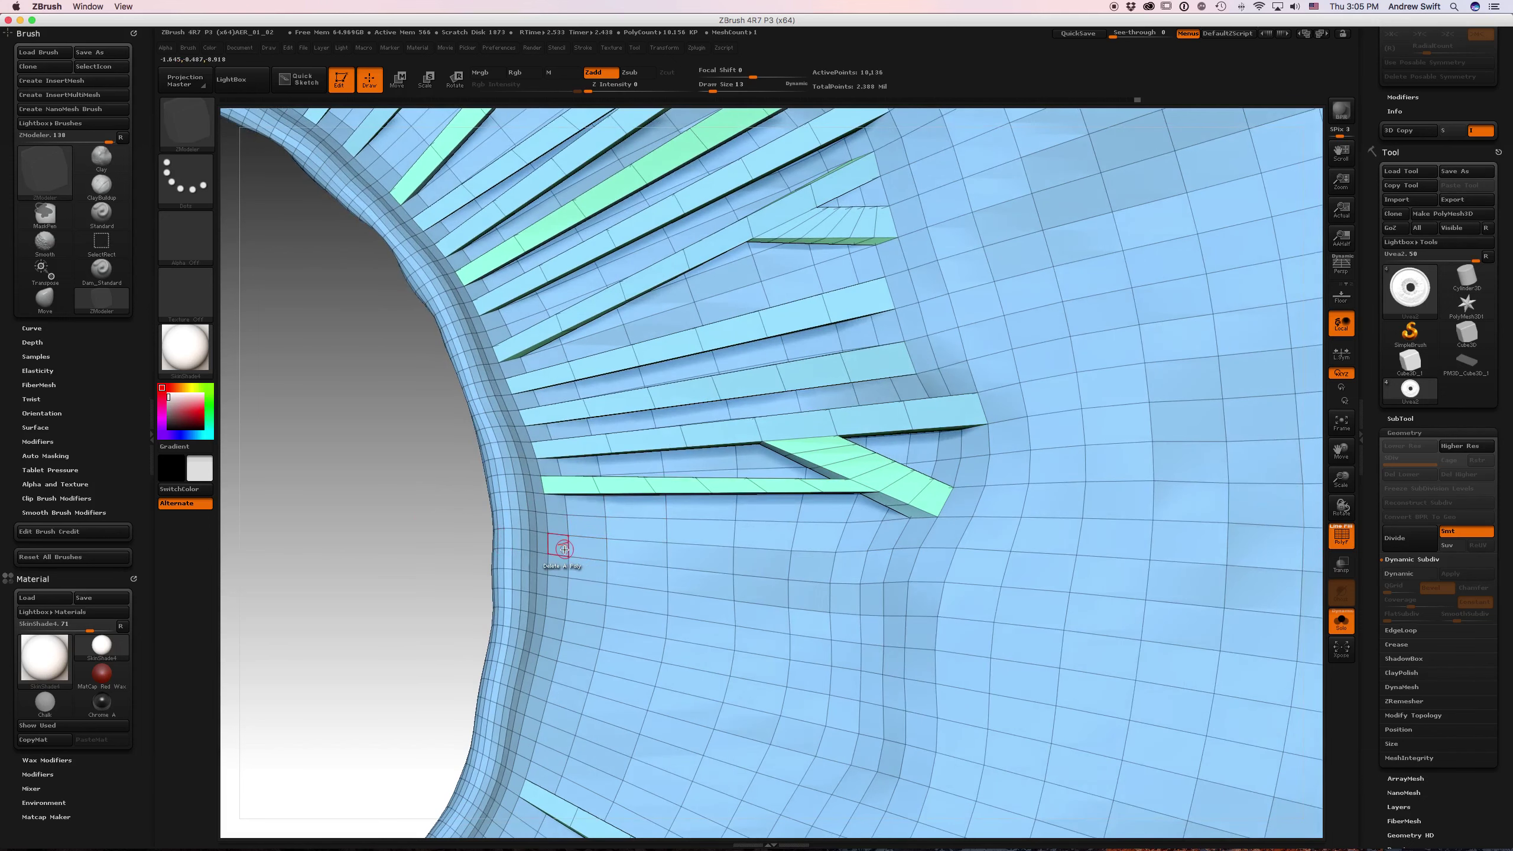
{"action": "left_click", "coordinate": [588, 548]}
{"action": "left_click", "coordinate": [918, 564]}
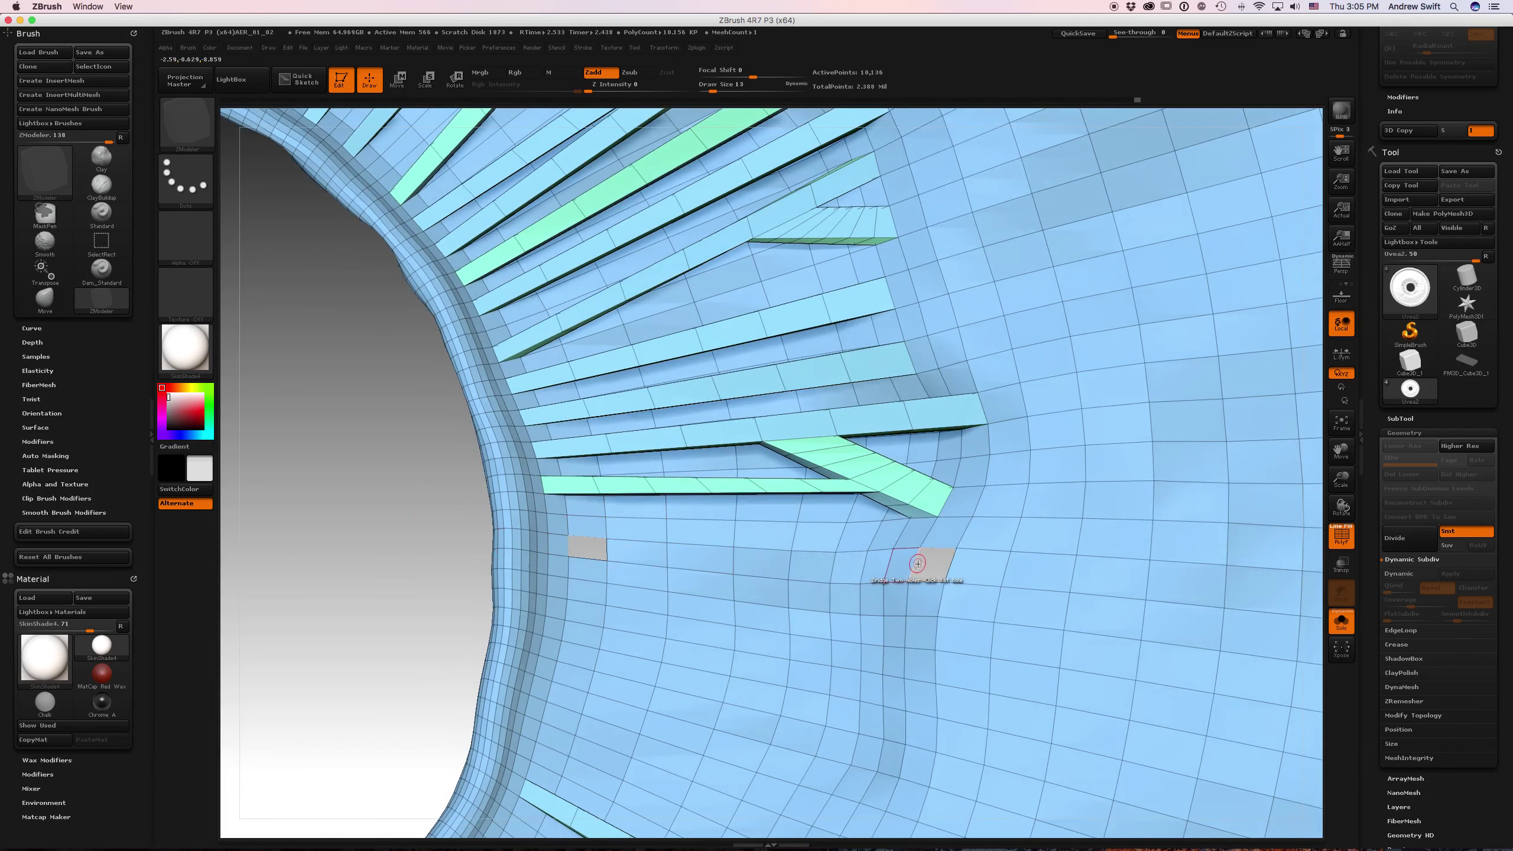
{"action": "left_click", "coordinate": [607, 552]}
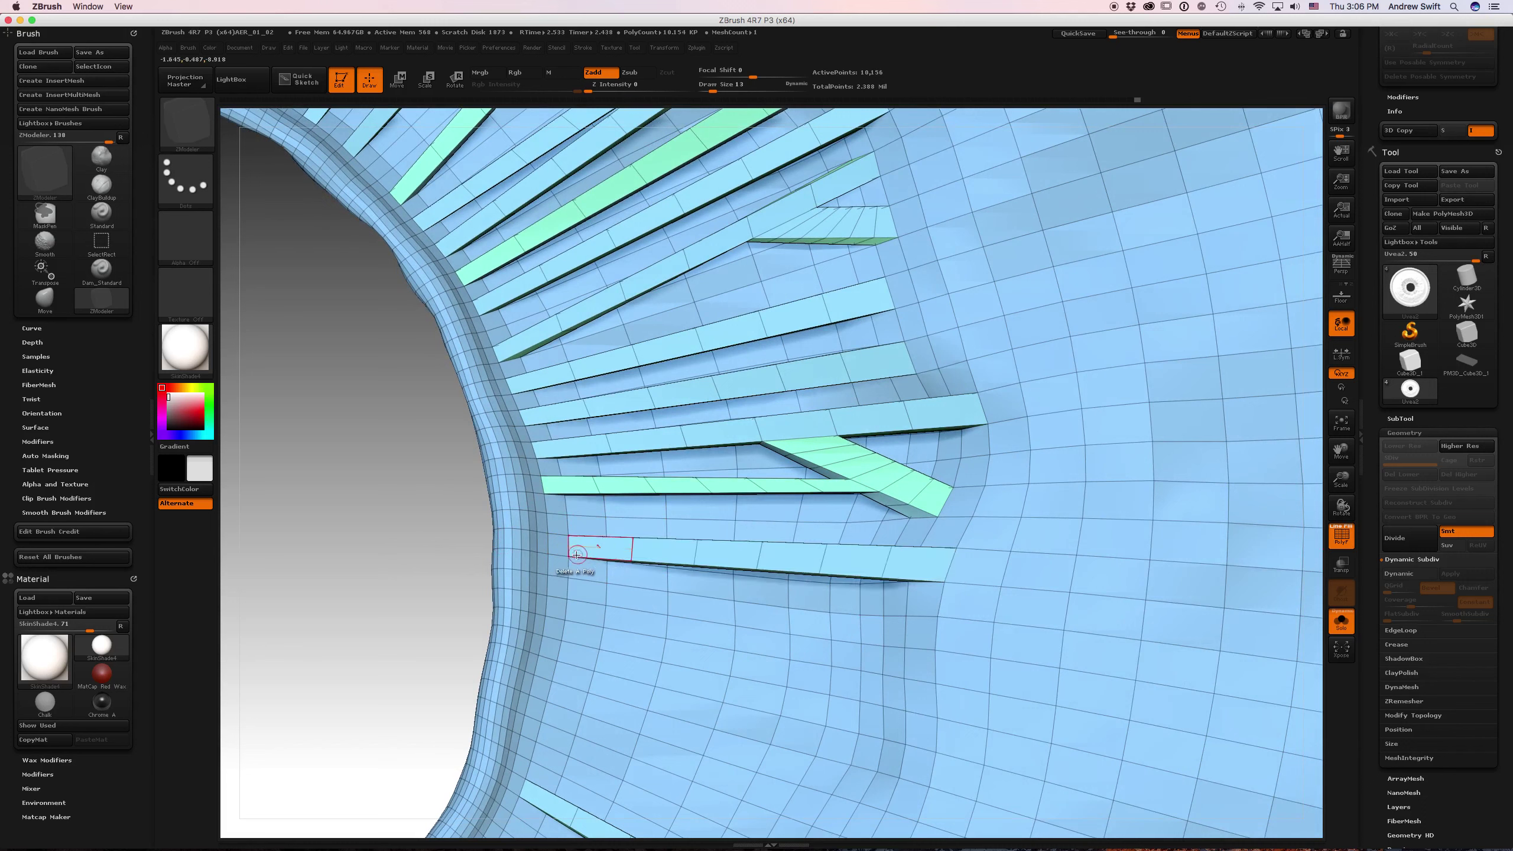
{"action": "left_click", "coordinate": [554, 586]}
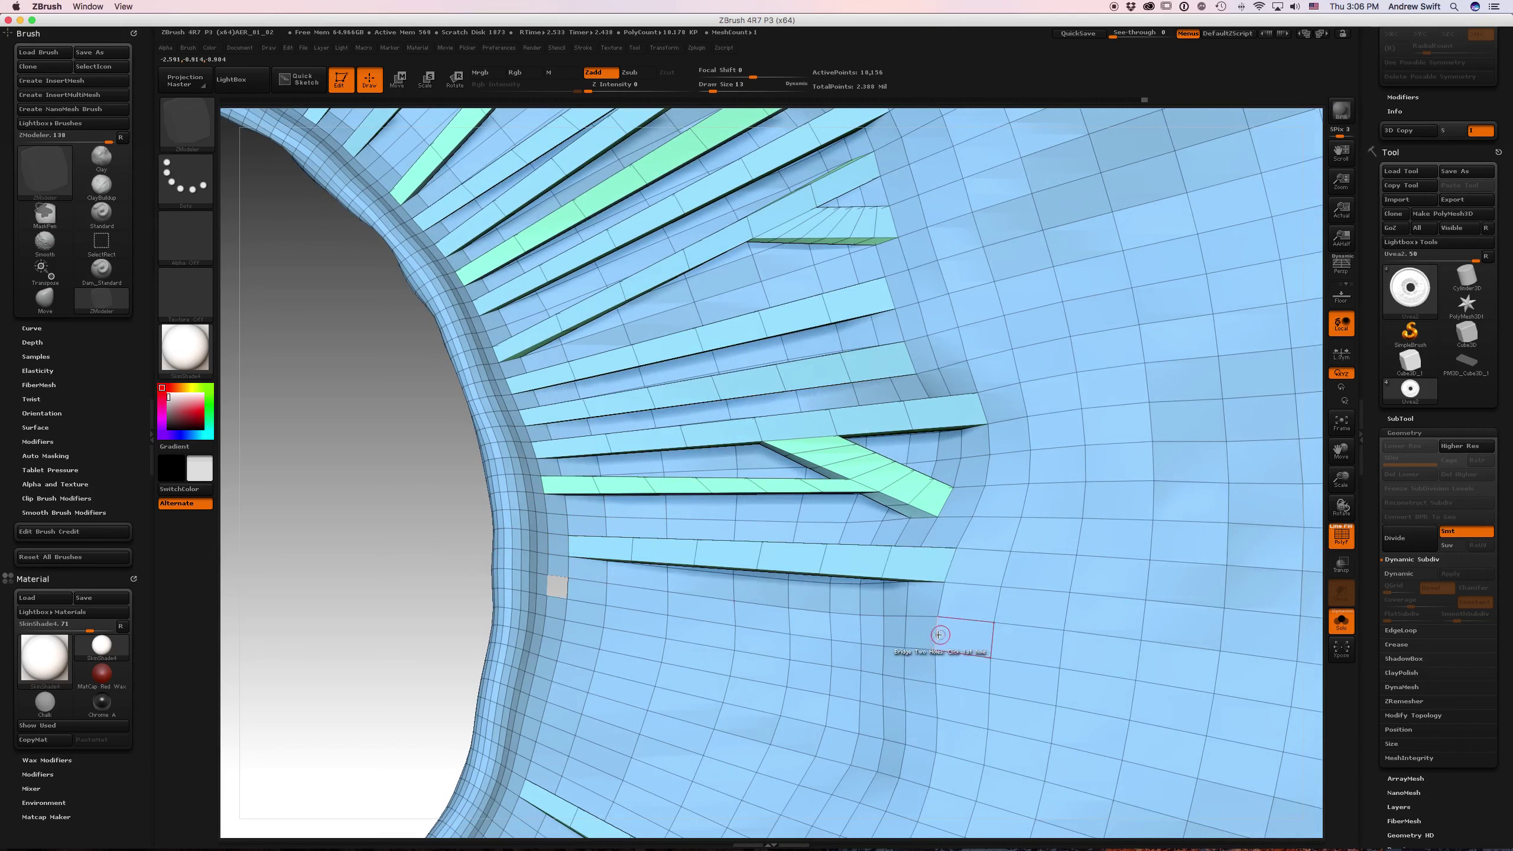
{"action": "left_click", "coordinate": [920, 629]}
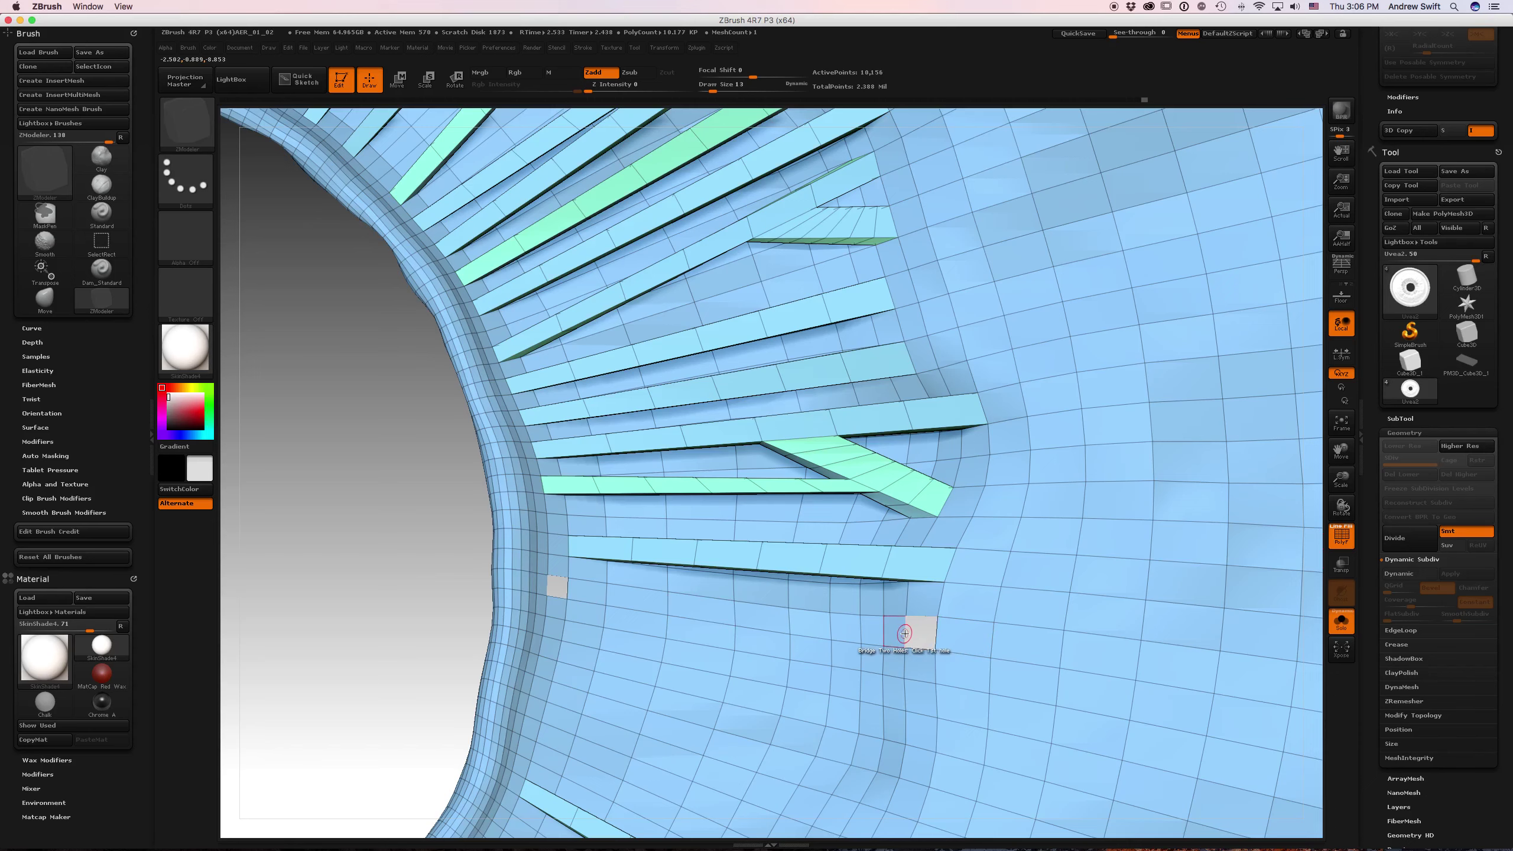
{"action": "left_click", "coordinate": [904, 632]}
{"action": "left_click", "coordinate": [556, 587]}
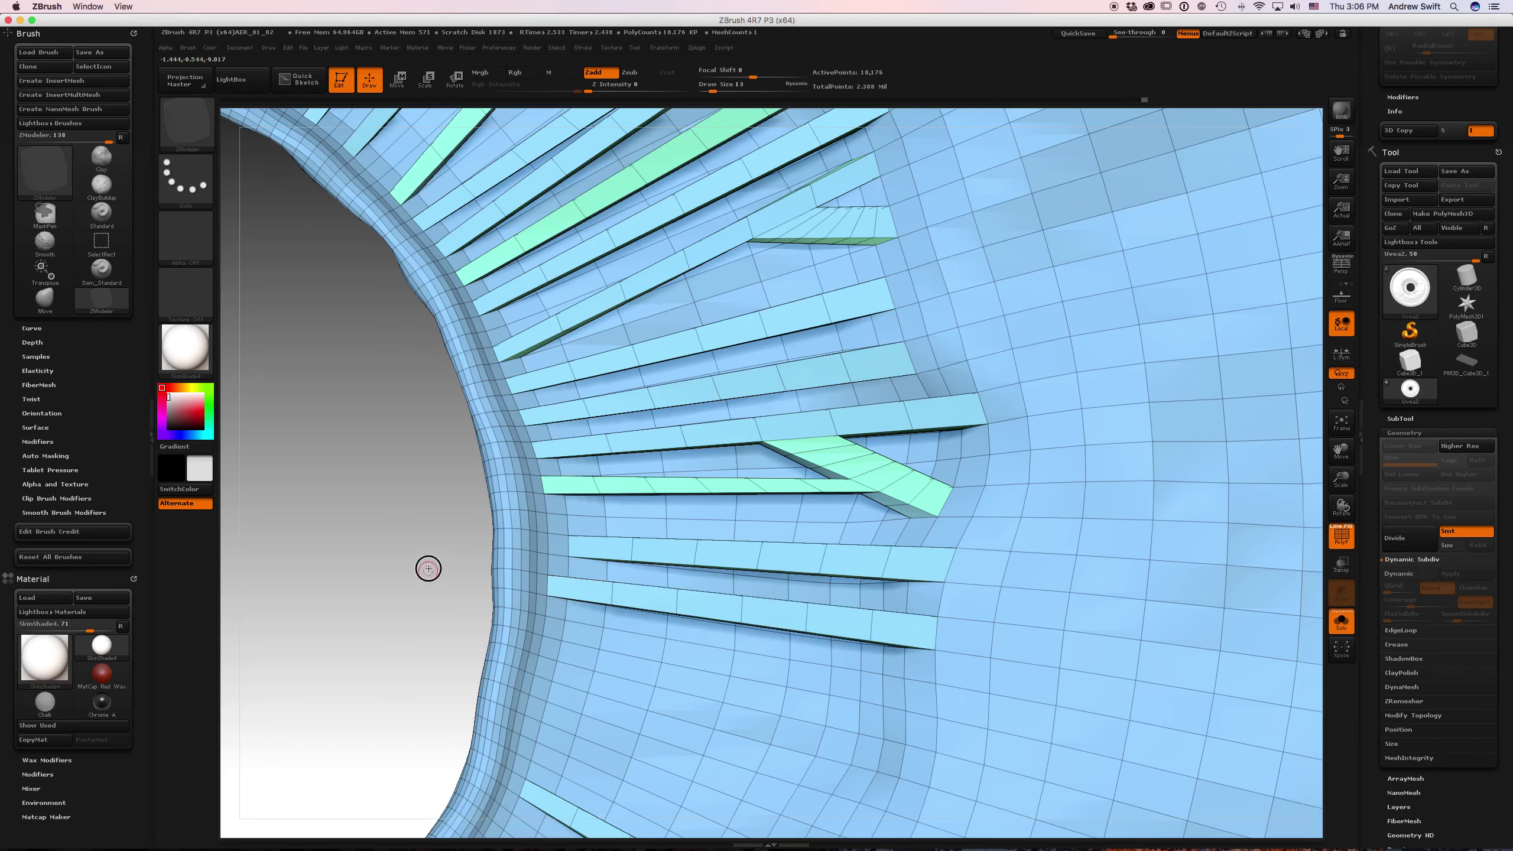
{"action": "left_click_drag", "start_coordinate": [428, 569], "coordinate": [647, 369]}
{"action": "key", "text": "space"}
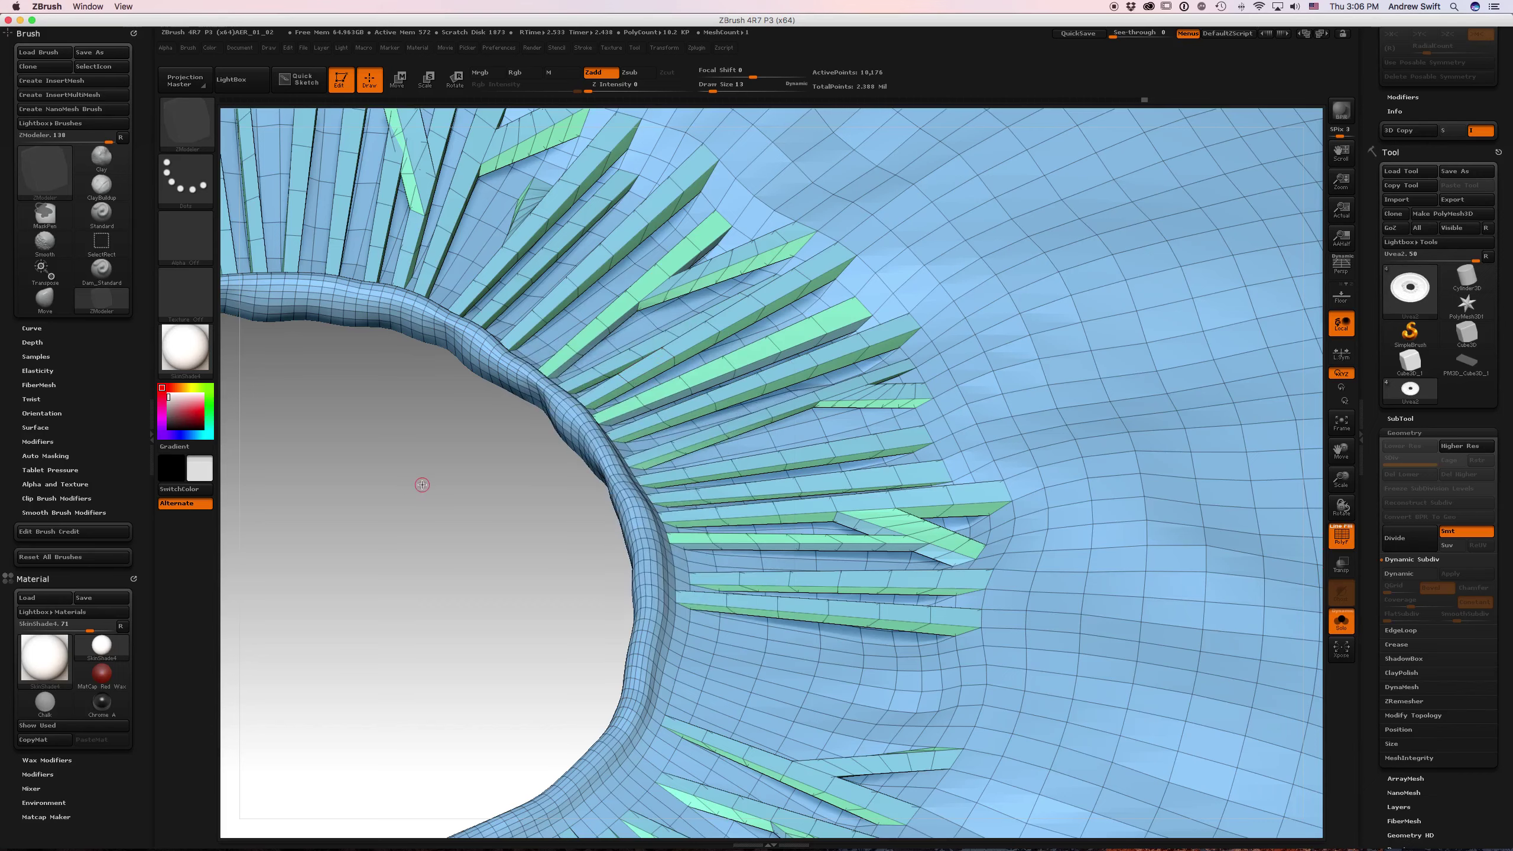
{"action": "left_click_drag", "start_coordinate": [417, 495], "coordinate": [426, 502]}
{"action": "left_click_drag", "start_coordinate": [428, 504], "coordinate": [573, 503], "text": "alt"}
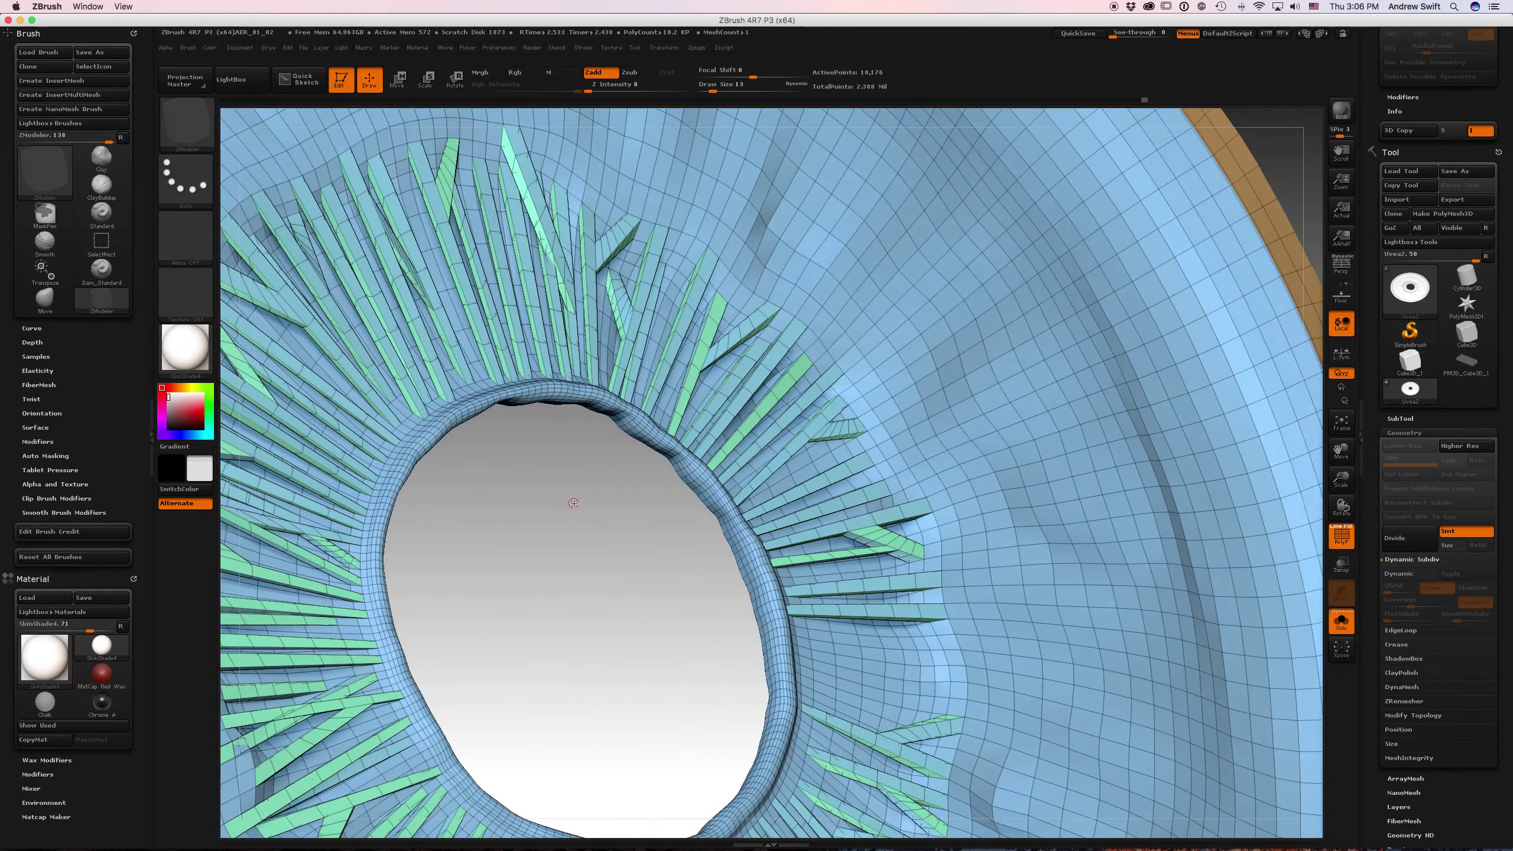